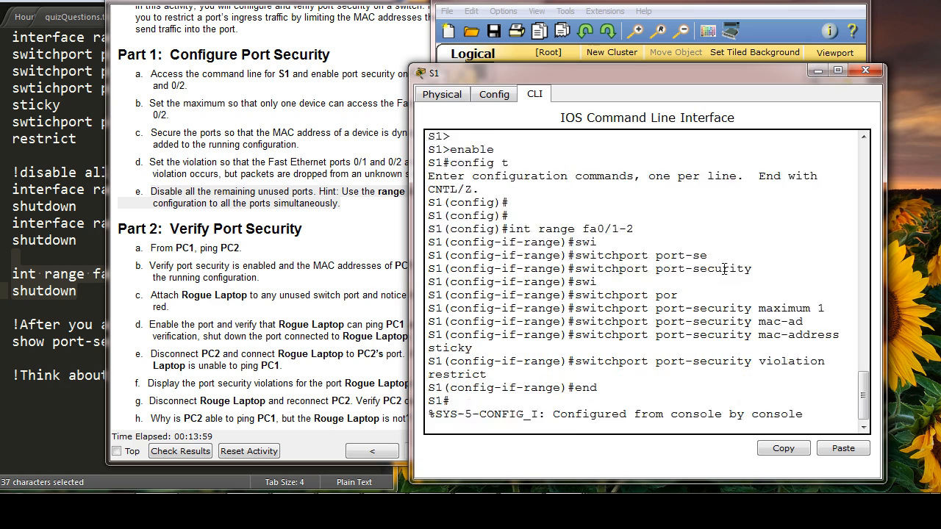
Step: List the interfaces of S1 with show ip int brief and page through to the two GigabitEthernet ports
key("Return")
type("show ")
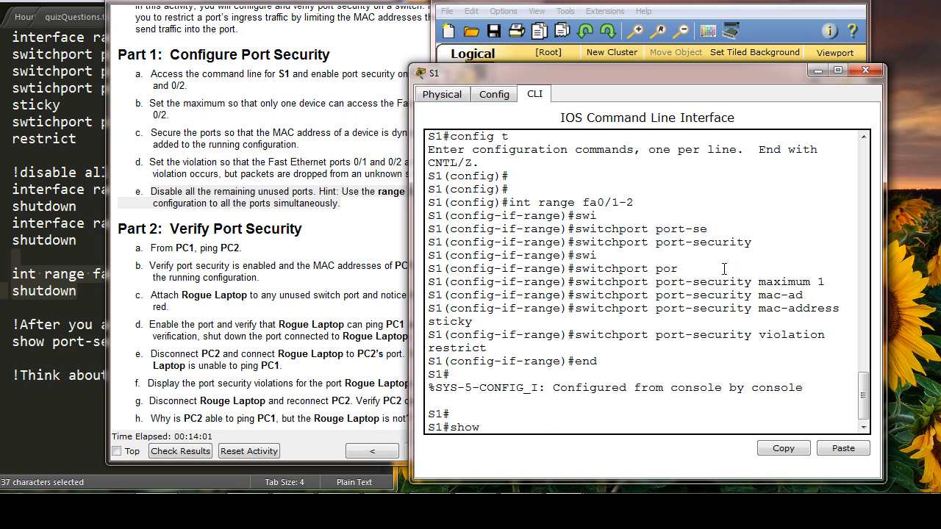
type("int")
key("BackSpace")
key("BackSpace")
key("BackSpace")
key("BackSpace")
type("p int brief")
key("Return")
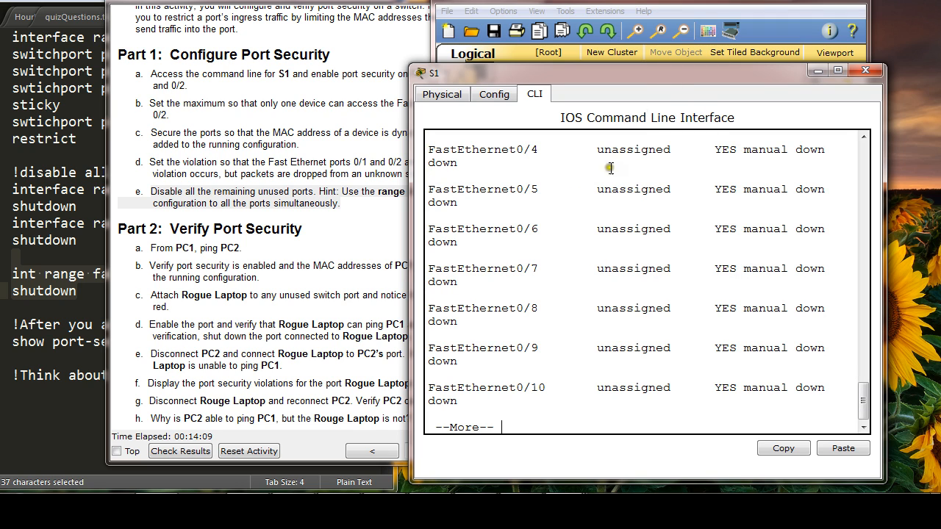
key("space")
key("space")
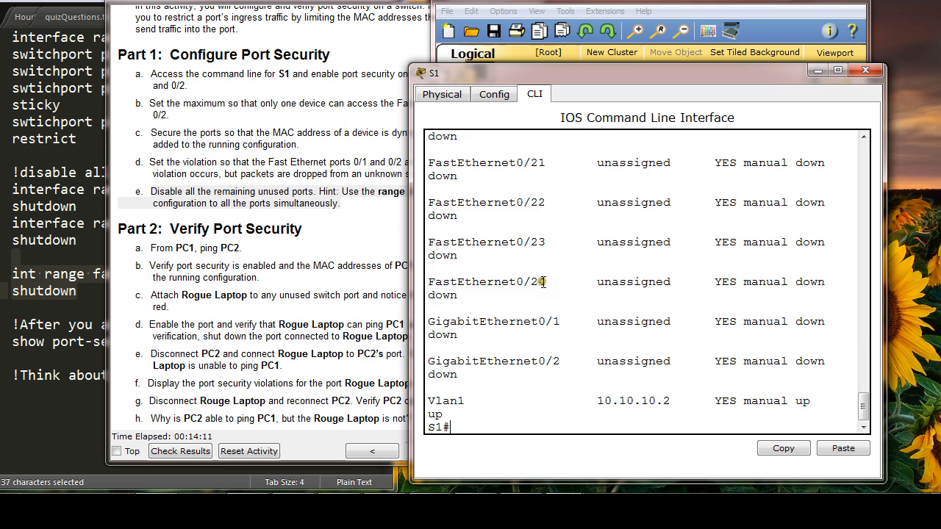
left_click_drag(550, 322, 563, 322)
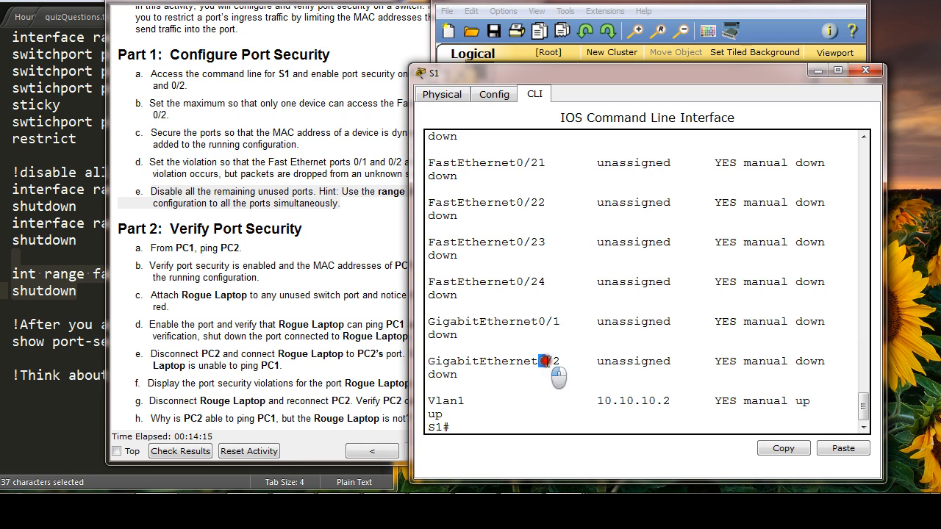
left_click_drag(551, 362, 559, 360)
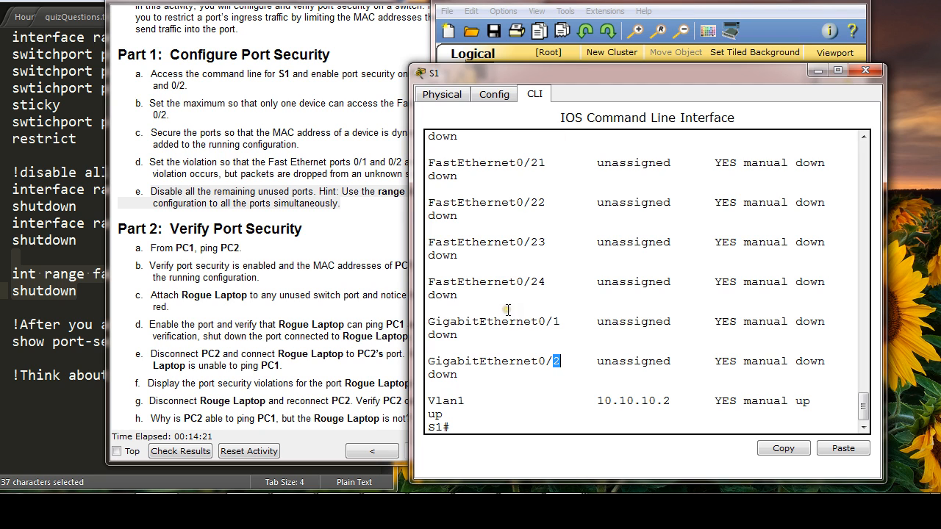
Step: Compare the shutdown commands for fa0/3-24 and gi0/1-2 in the text editor notes with the GigabitEthernet ports listed on S1
key("alt+Tab")
left_click(104, 240)
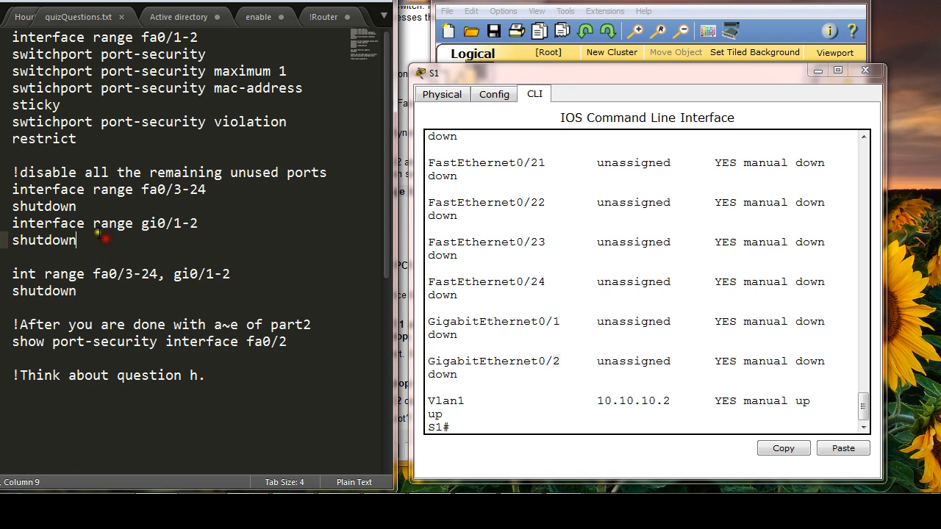
left_click_drag(14, 191, 212, 248)
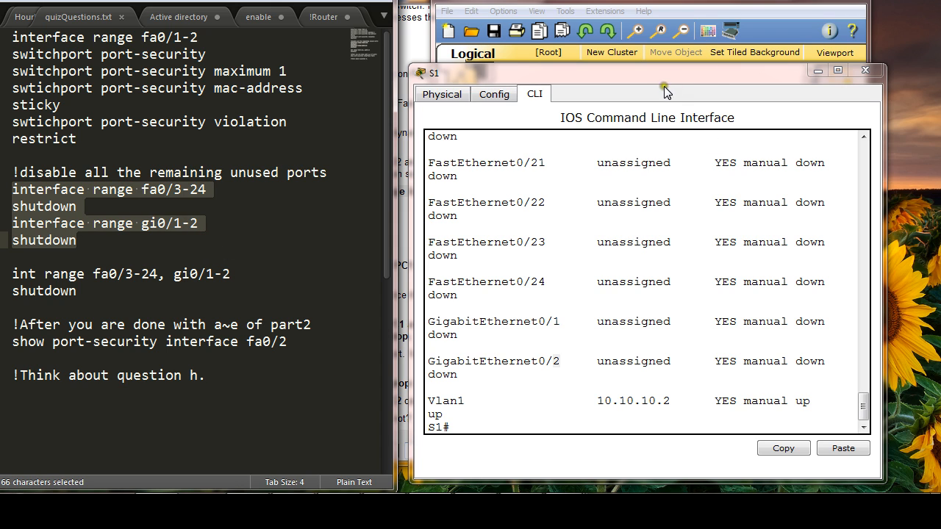
left_click_drag(654, 74, 669, 49)
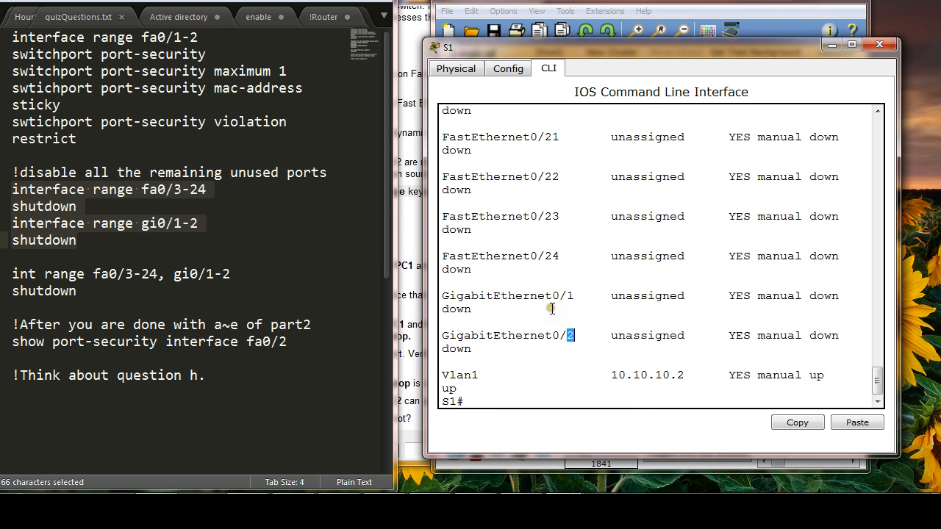
left_click_drag(552, 296, 560, 296)
left_click_drag(552, 335, 582, 335)
left_click(301, 228)
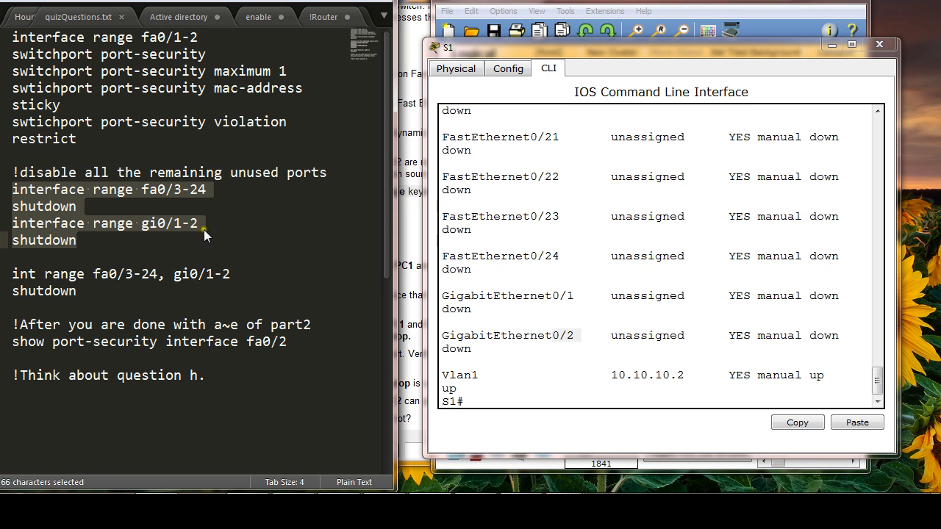
left_click(634, 297)
left_click_drag(553, 296, 580, 335)
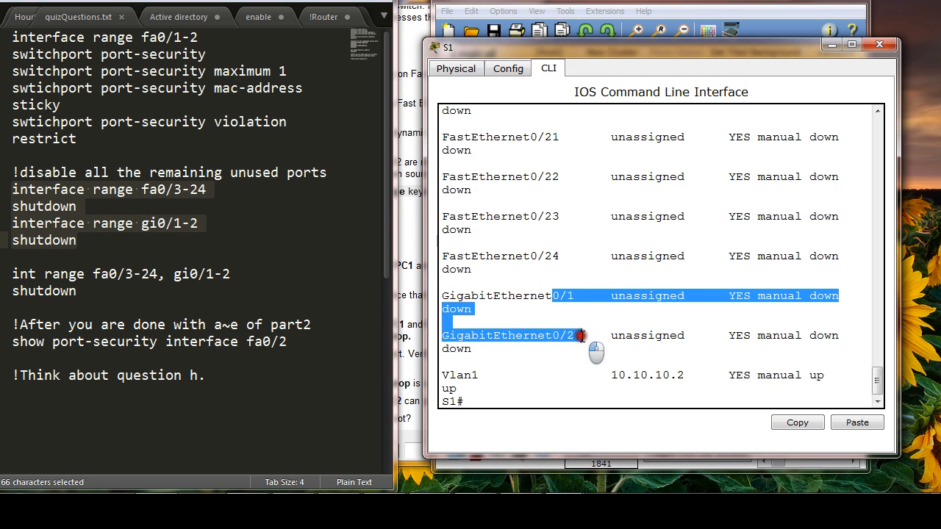
Step: Enter global configuration mode on S1 with config t
left_click(536, 392)
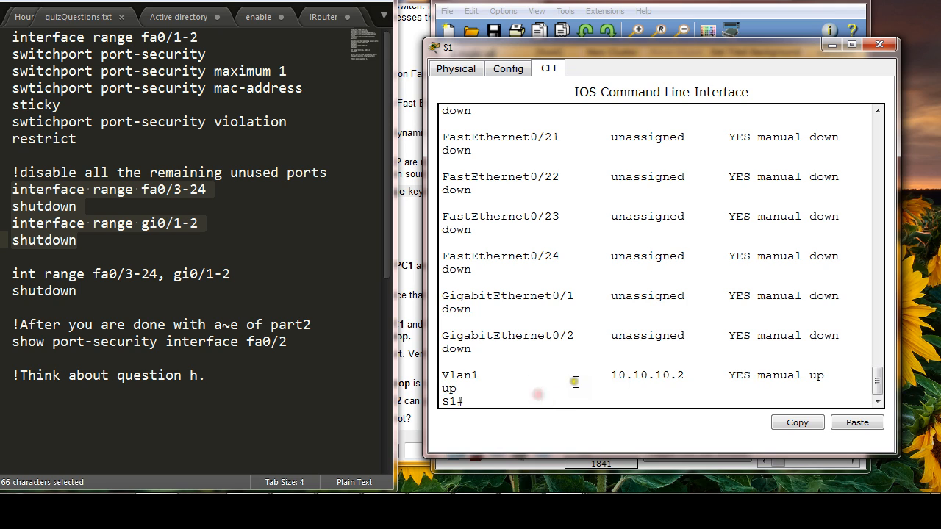
type("config t")
key("Return")
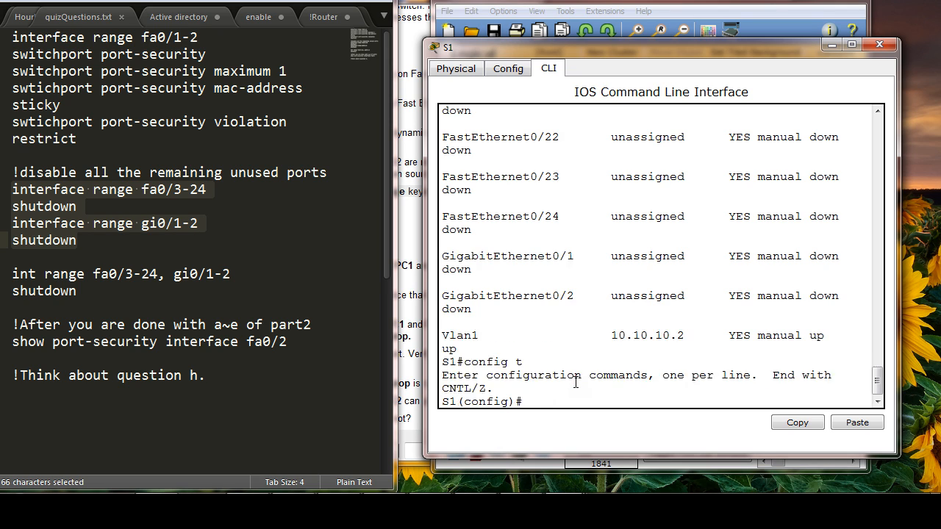
key("Return")
key("Return")
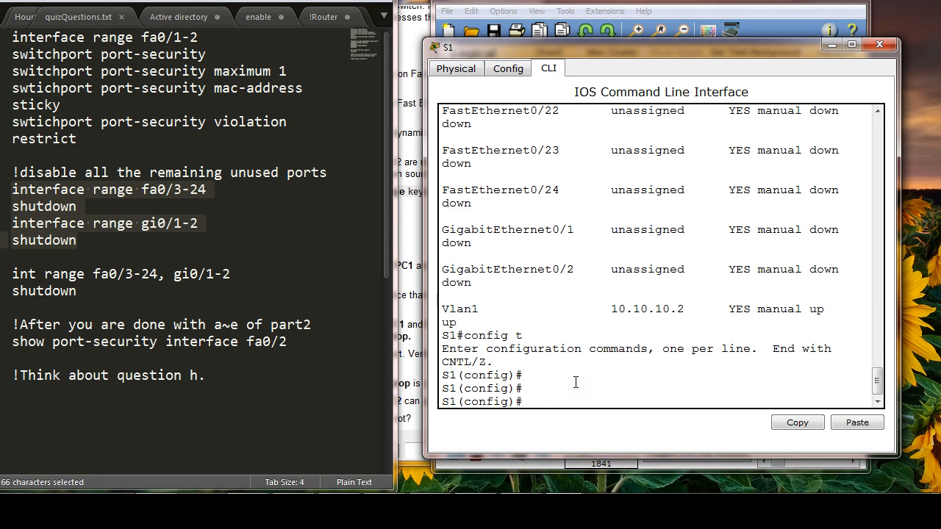
type("int")
key("BackSpace")
key("BackSpace")
key("BackSpace")
type("con")
key("BackSpace")
key("BackSpace")
key("BackSpace")
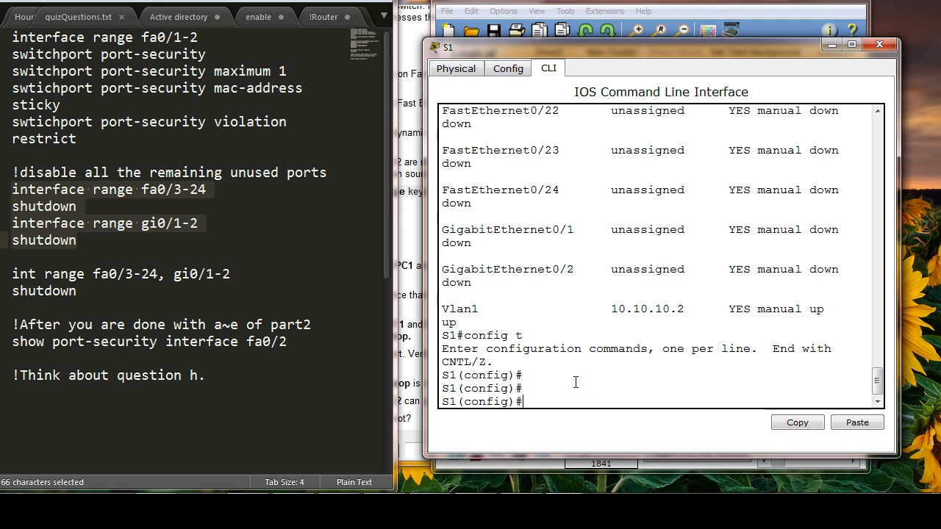
key("Return")
key("Return")
key("Return")
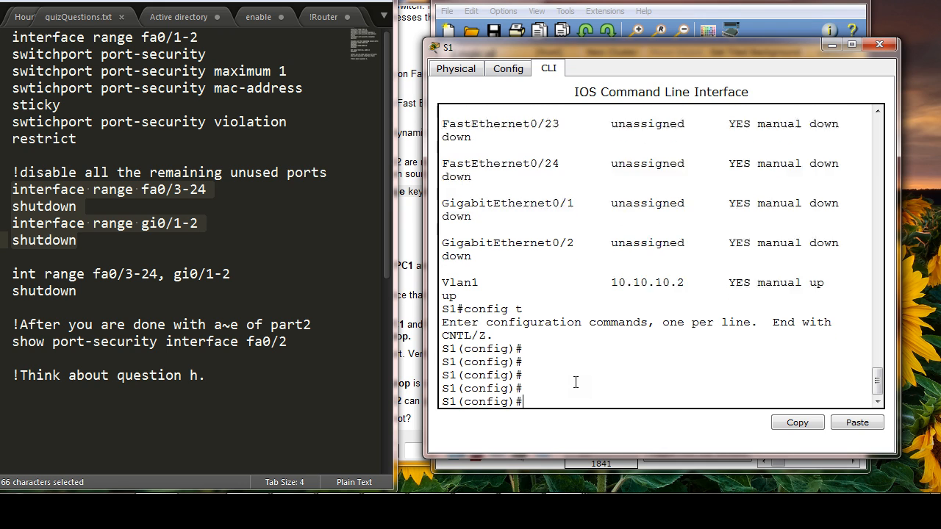
Step: Shut down the unused ports on S1 using one interface range covering fa0/3-24 and gi0/1-2
type("it")
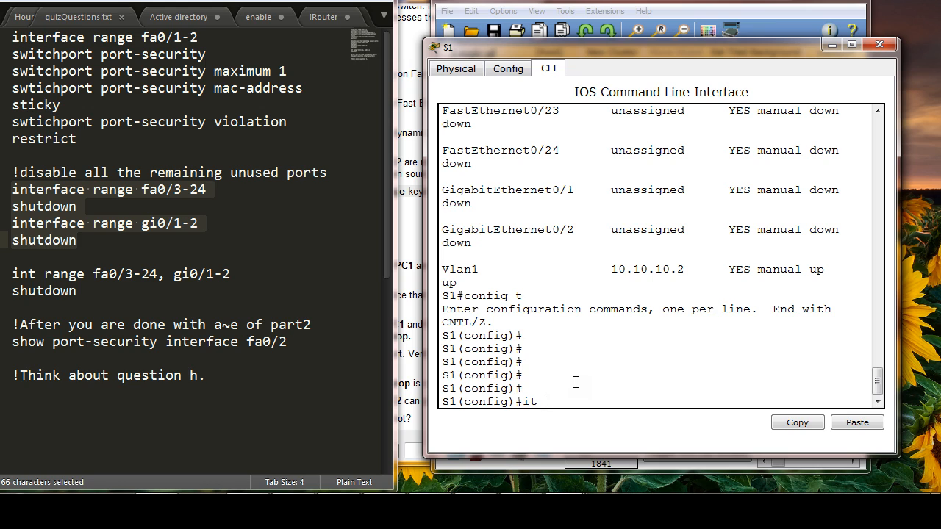
key("BackSpace")
key("BackSpace")
type("nt range fa0/3-24, gi0/1-2")
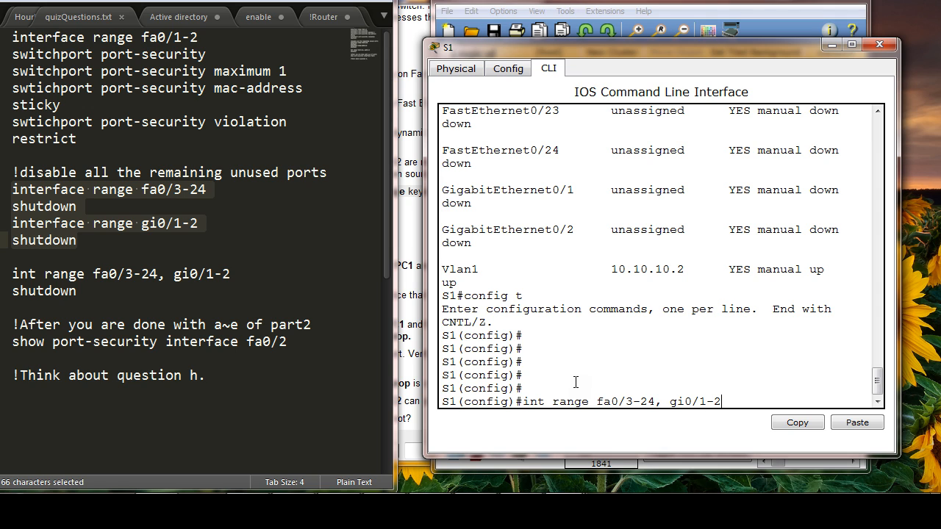
key("Return")
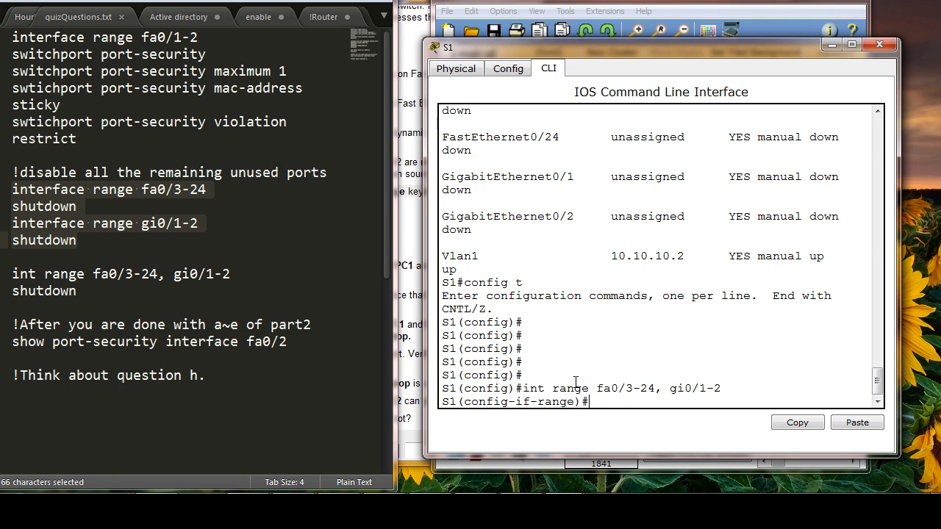
type("shutdown")
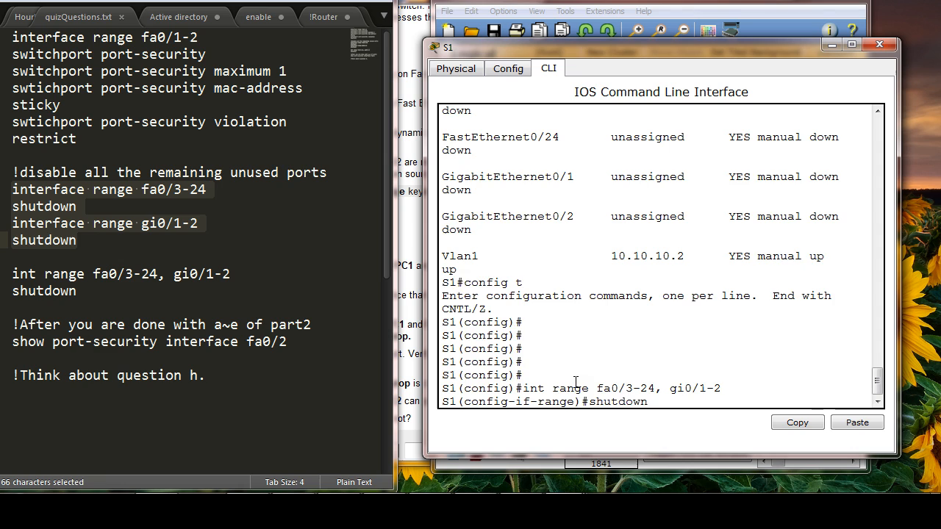
key("Return")
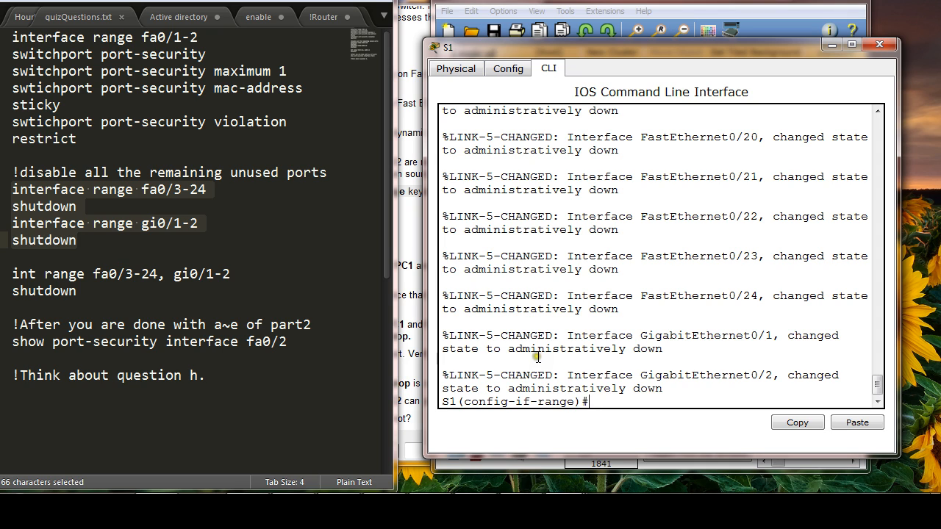
Step: Bring the activity instructions forward and arrange them beside the S1 window so both are readable
left_click_drag(420, 2, 386, 2)
left_click(288, 278)
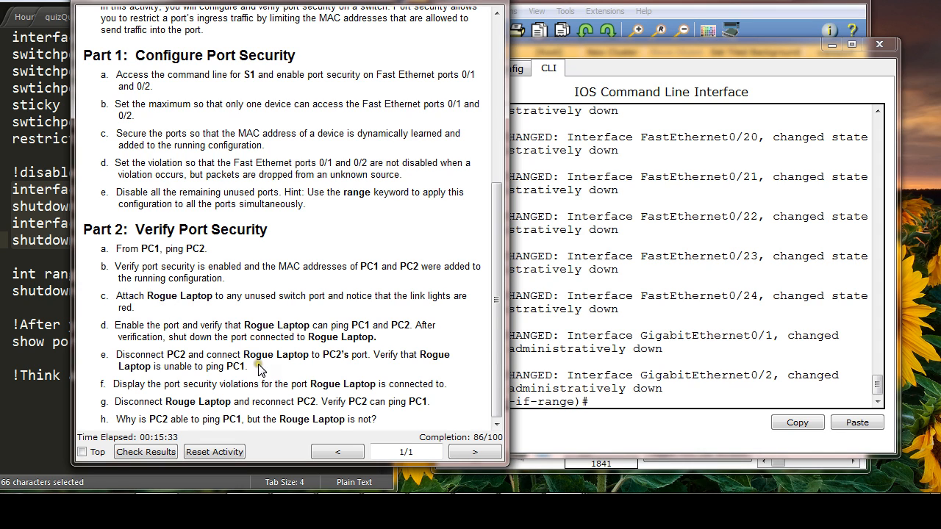
left_click_drag(625, 52, 606, 67)
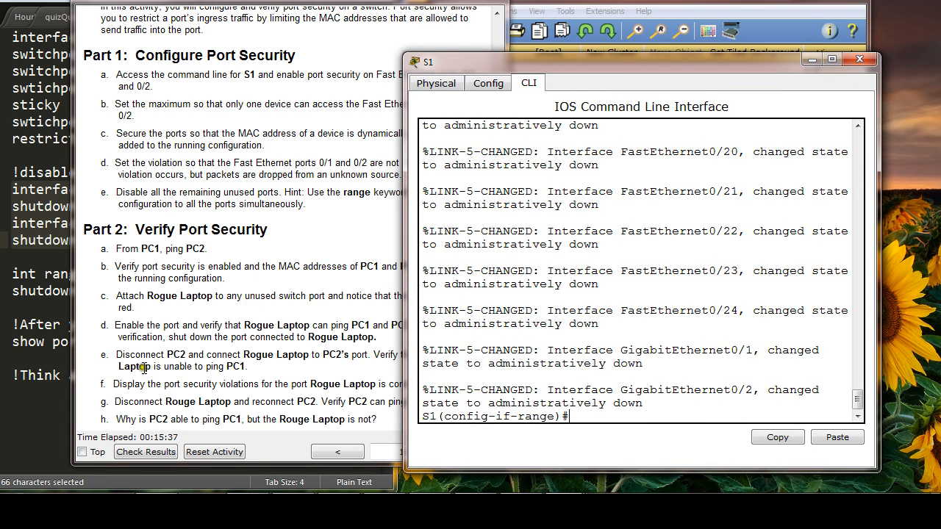
left_click_drag(304, 3, 249, 0)
left_click_drag(578, 66, 655, 34)
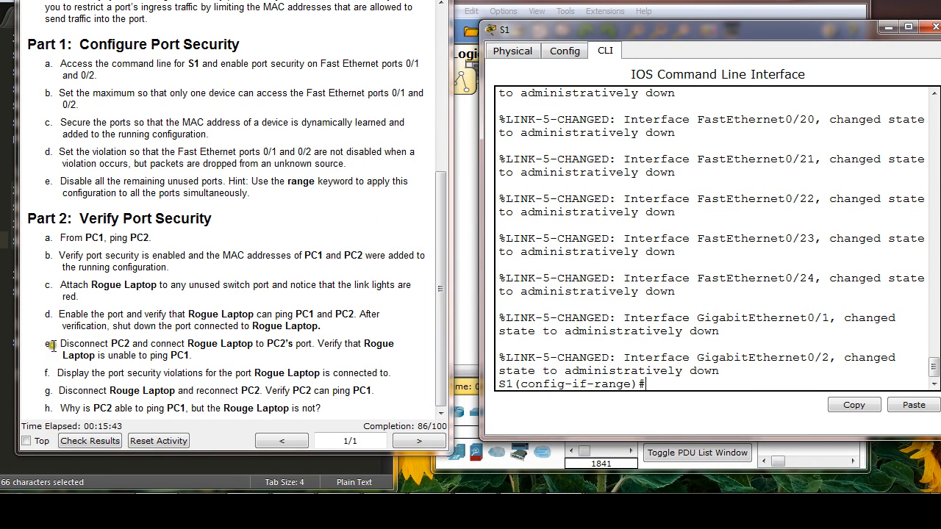
Step: Leave interface range configuration on S1 with end and return to the privileged EXEC prompt
left_click(645, 232)
key("Return")
key("Return")
type("e")
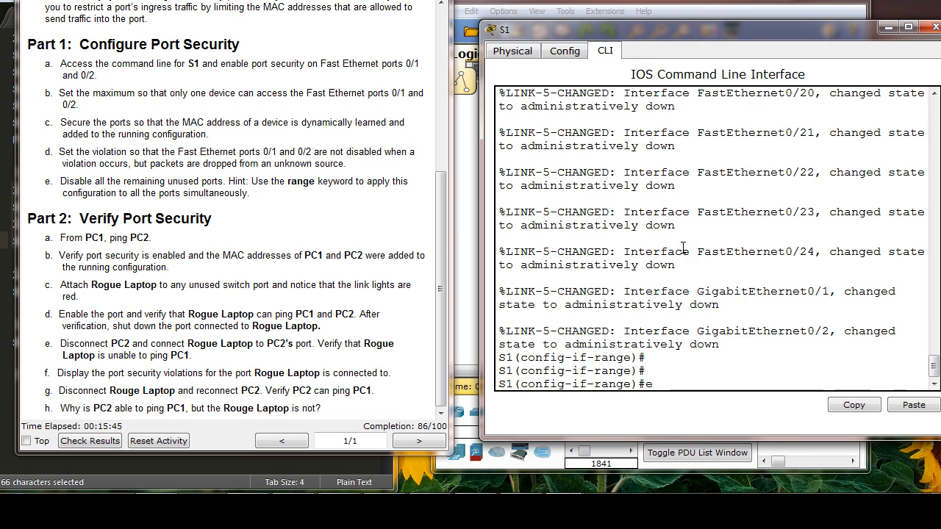
type("nd")
key("Return")
key("Return")
key("Return")
key("Return")
key("Return")
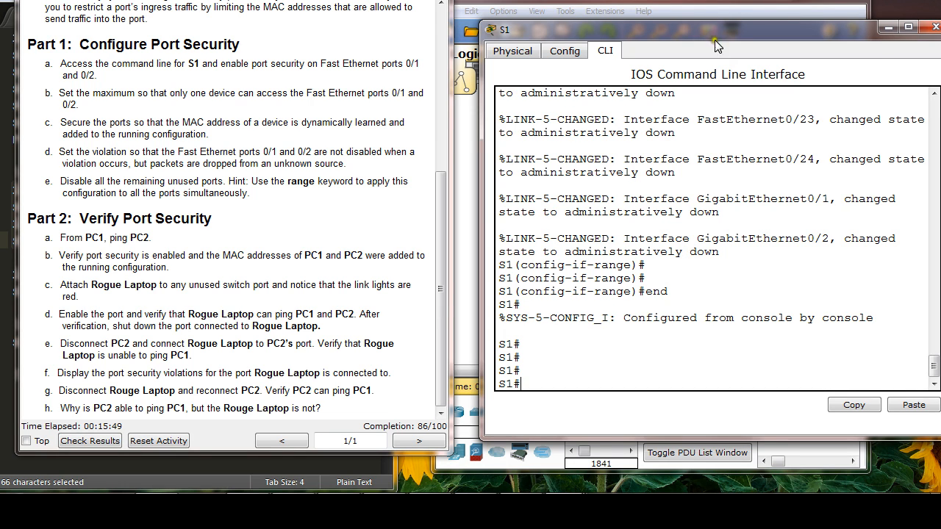
Step: Place the topology window beside the S1 window and display the switch's MAC address table with show mac-address-table
left_click_drag(713, 6, 642, 6)
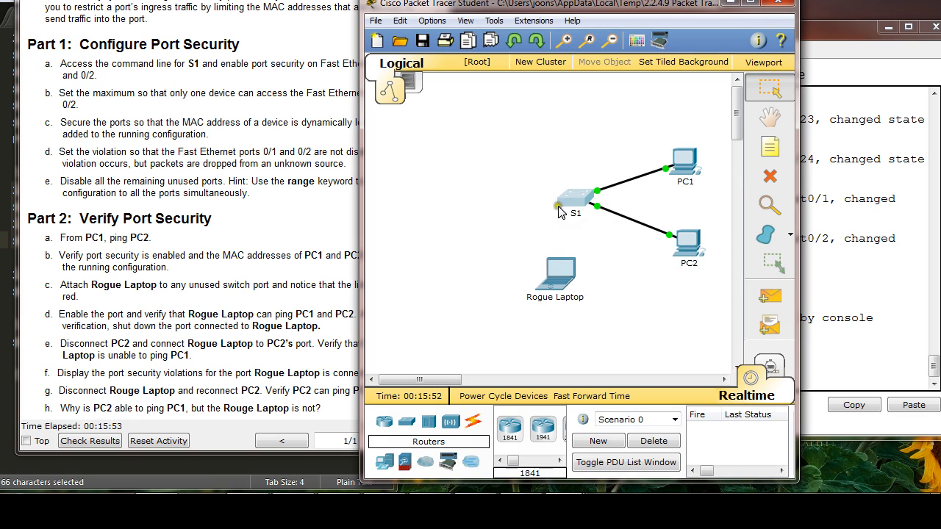
left_click_drag(578, 6, 415, 2)
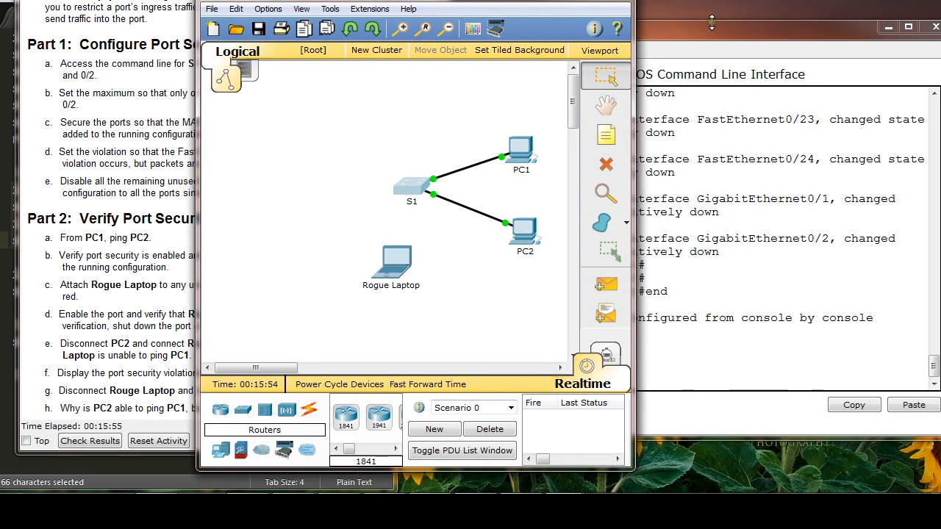
left_click(721, 40)
type("show ")
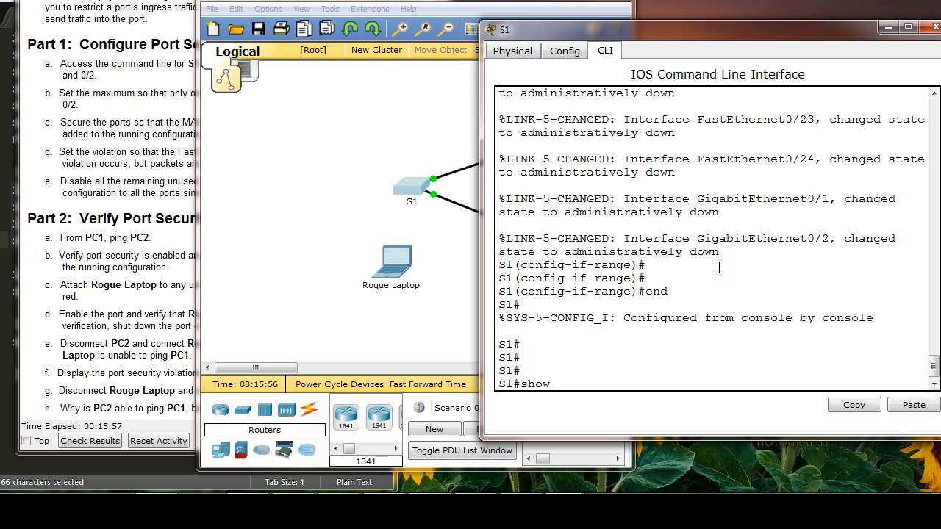
type("mac-")
key("Tab")
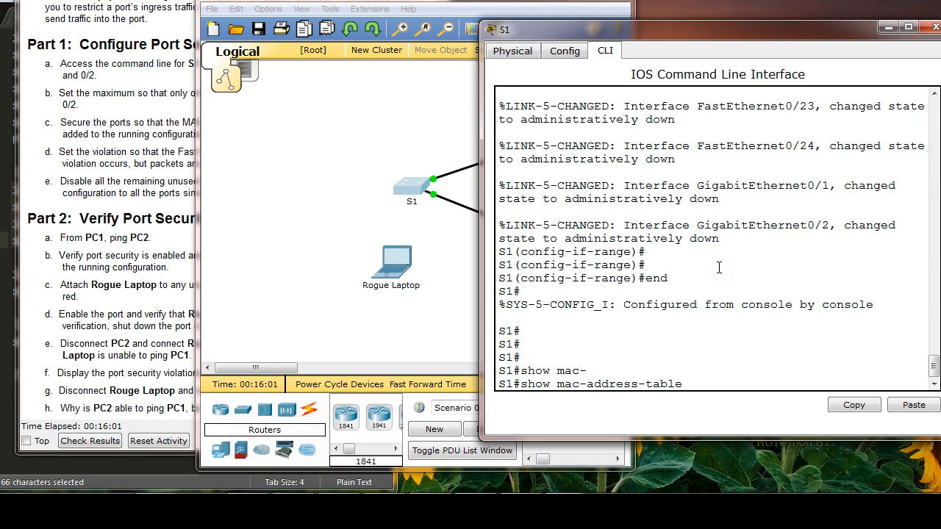
key("Return")
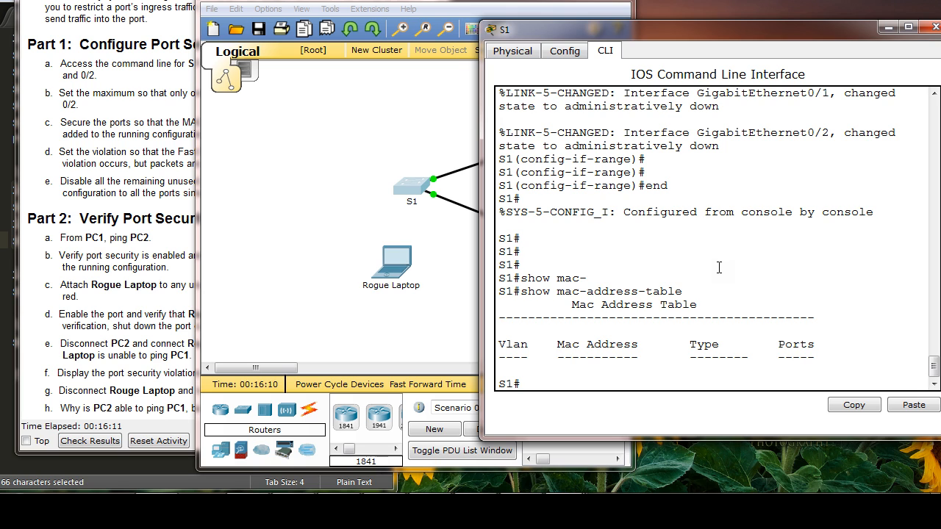
Step: Bring the topology forward and open the Command Prompt on PC1
left_click_drag(369, 8, 297, 0)
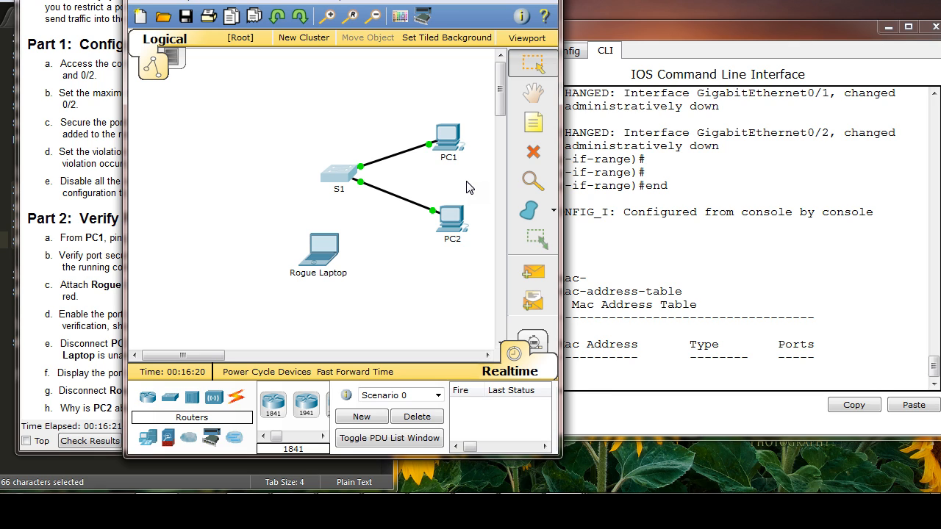
left_click(448, 134)
left_click_drag(477, 46, 636, 30)
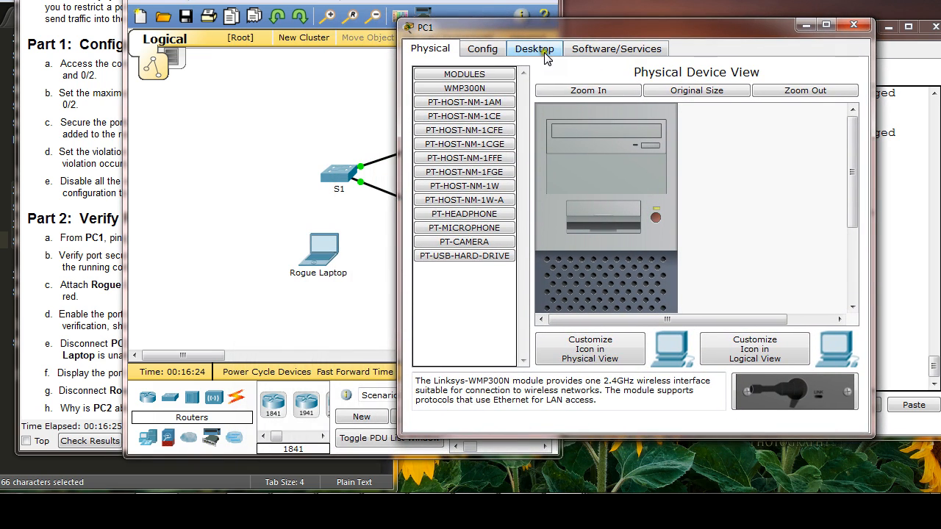
left_click(532, 54)
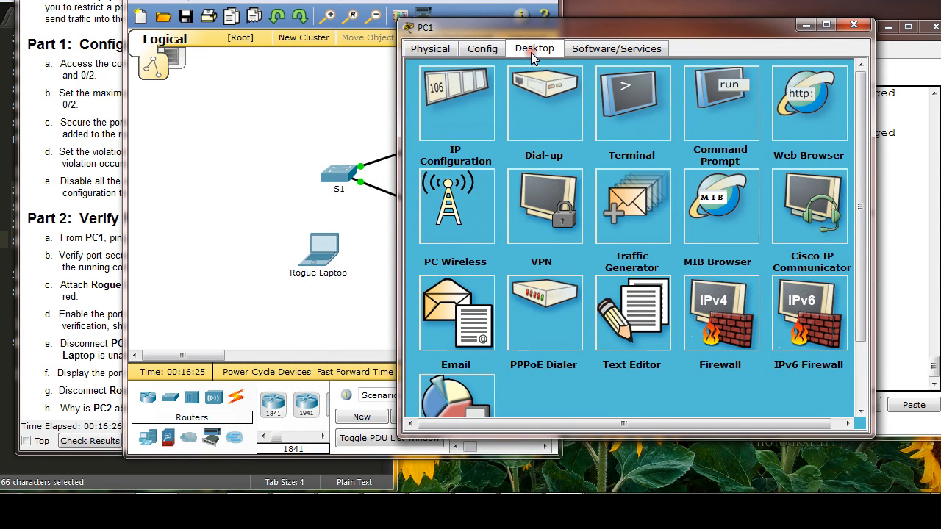
left_click(701, 114)
Step: Look up the device IP addresses in the addressing table of the activity instructions
left_click(96, 3)
scroll(177, 126, "up", 3)
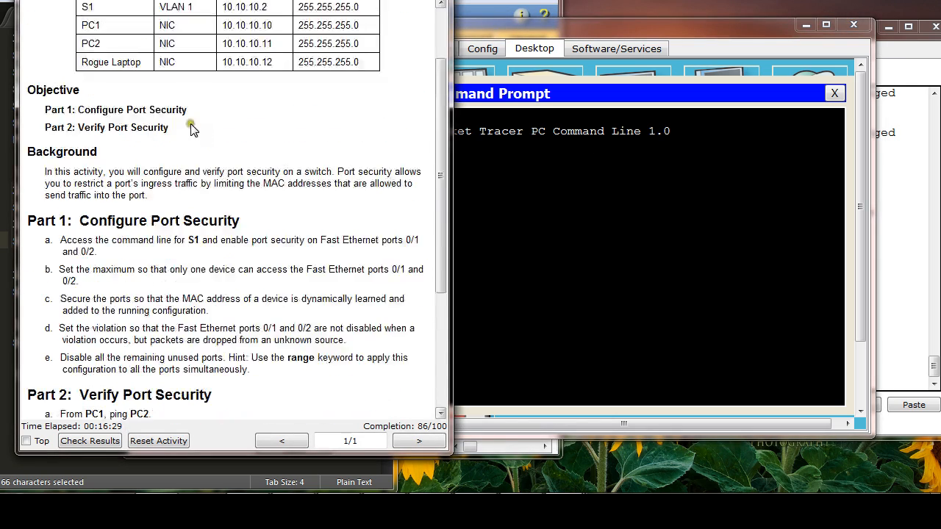
scroll(189, 129, "up", 2)
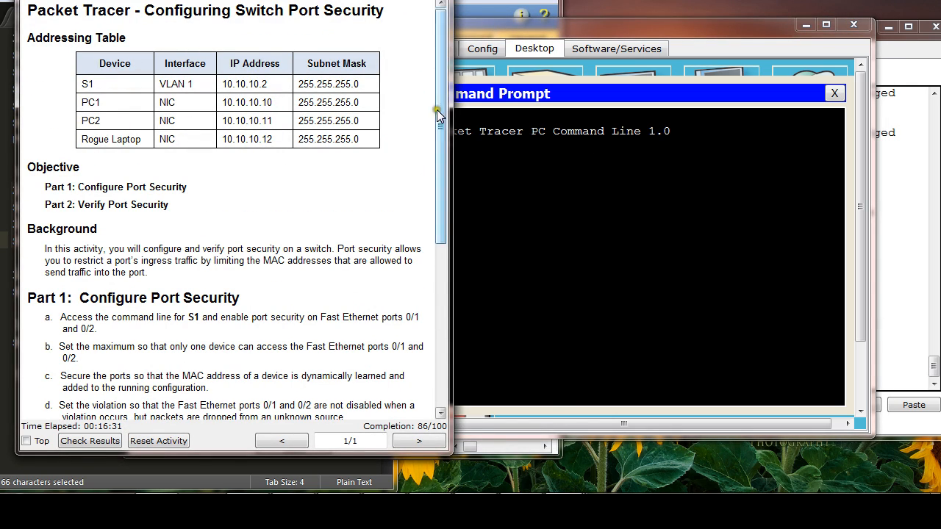
Step: Ping PC2 at 10.10.10.11 from the Command Prompt on PC1
left_click(528, 98)
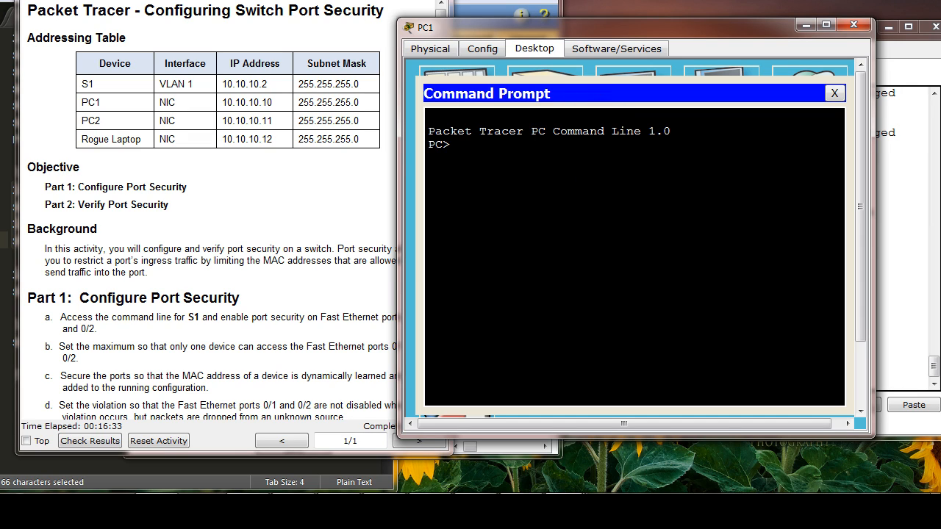
type("ping 10.101.")
type("0.11")
key("Return")
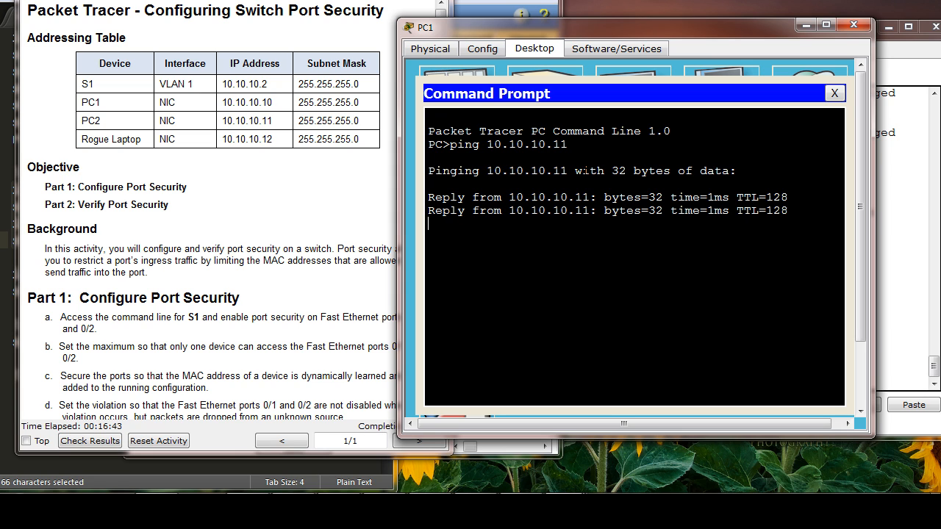
Step: Return to the S1 command line and display the MAC address table with show mac-address-table
left_click(913, 35)
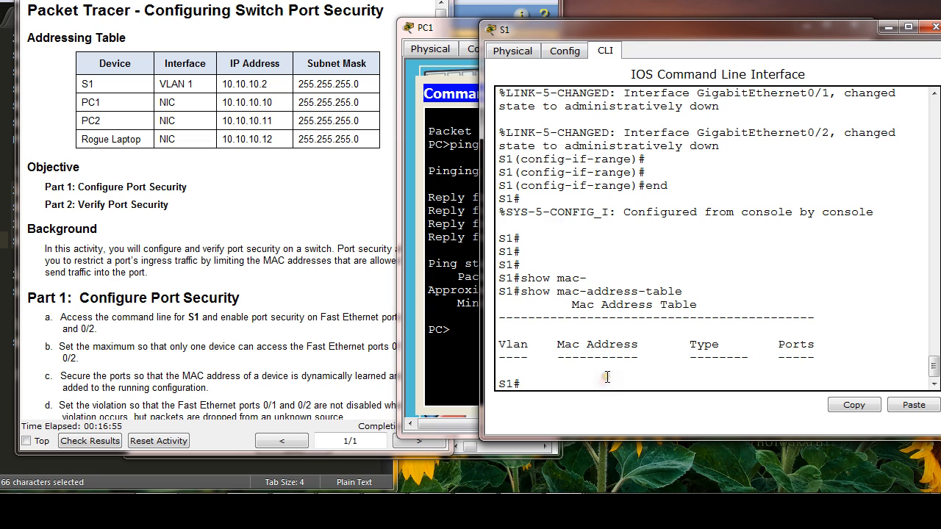
type("show ma")
key("Tab")
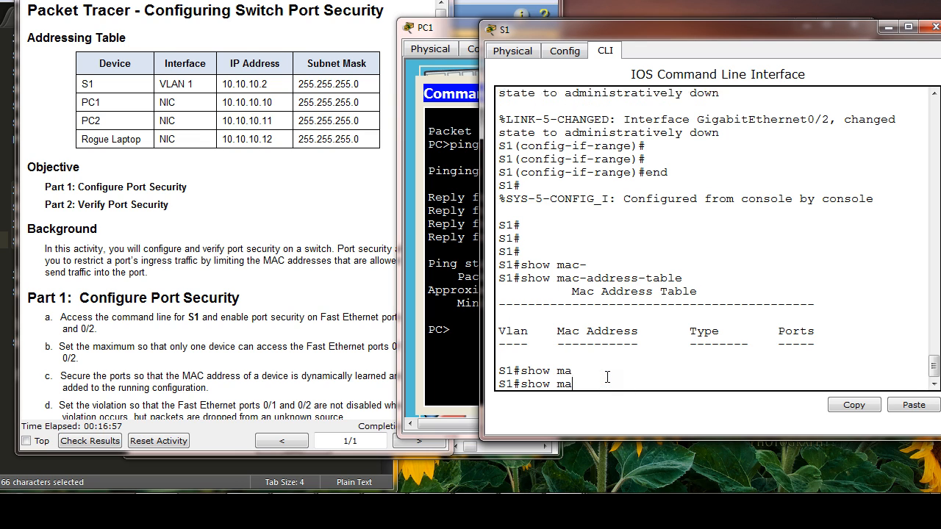
type("c-")
key("Tab")
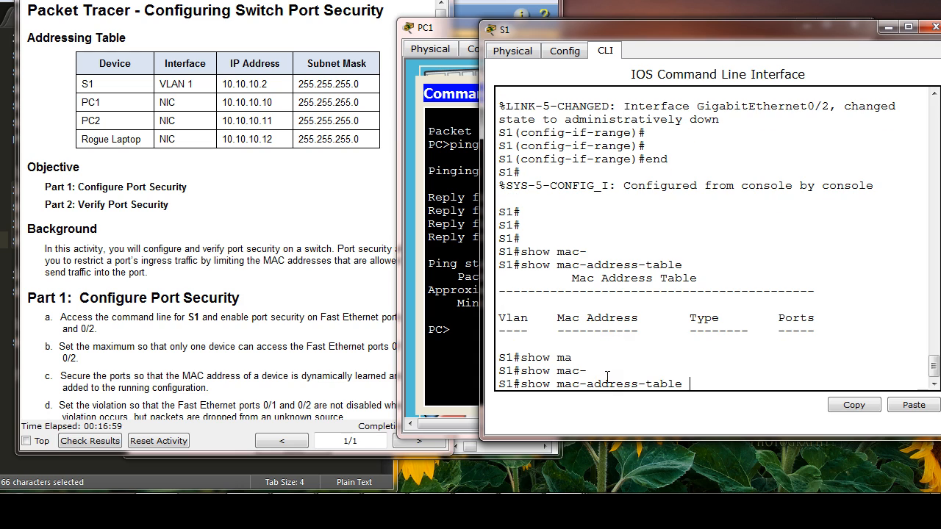
key("Return")
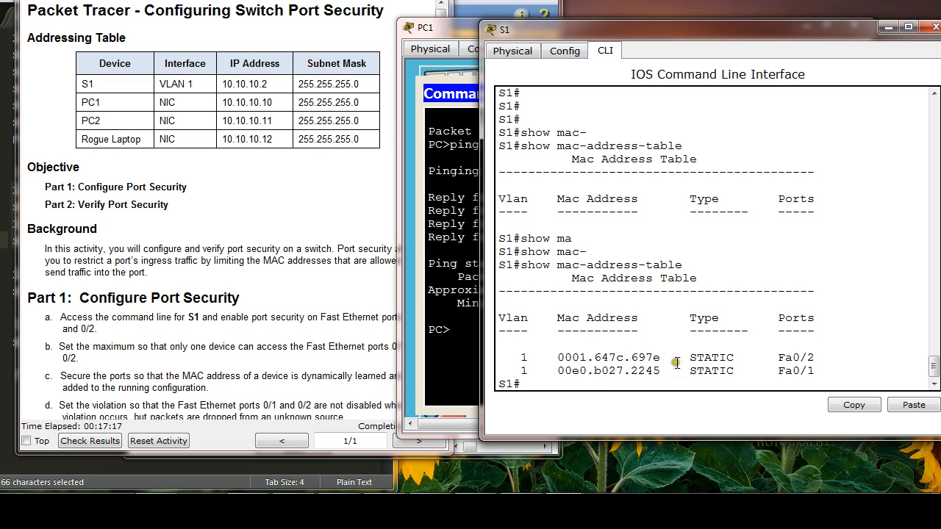
Step: Examine the MAC addresses listed for ports Fa0/1 and Fa0/2 in S1's address table
left_click_drag(779, 371, 784, 372)
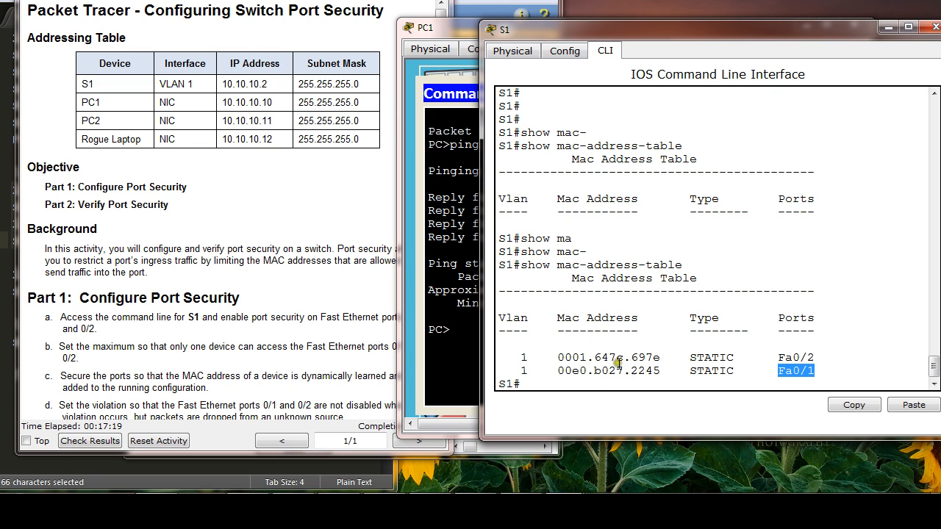
left_click_drag(557, 370, 660, 372)
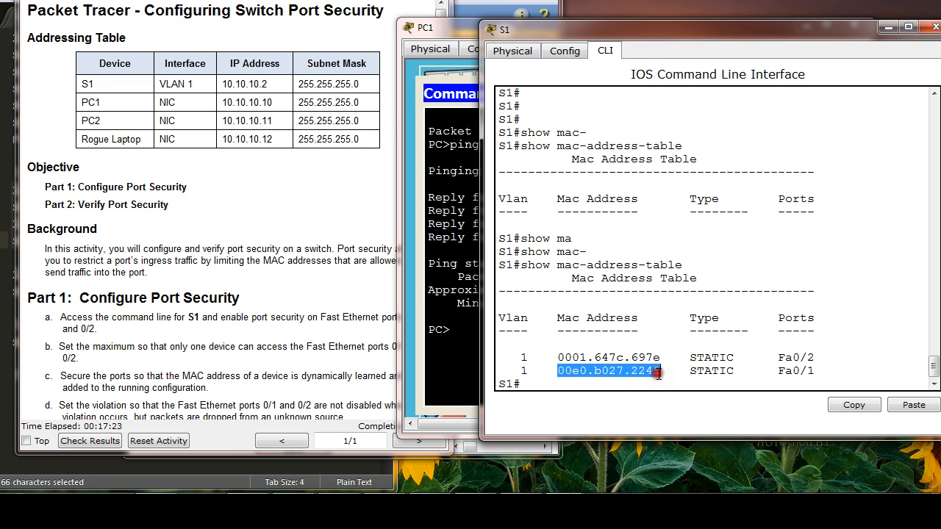
left_click_drag(763, 357, 816, 359)
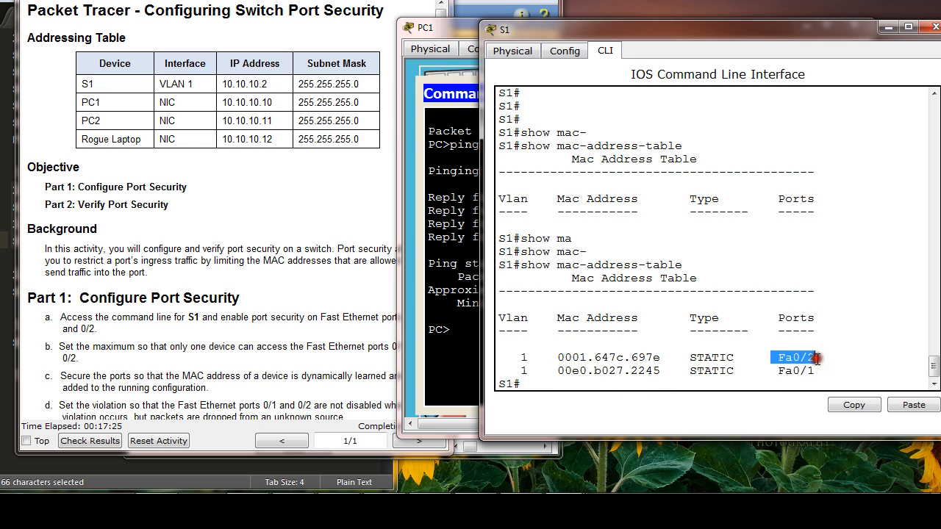
left_click_drag(556, 357, 673, 381)
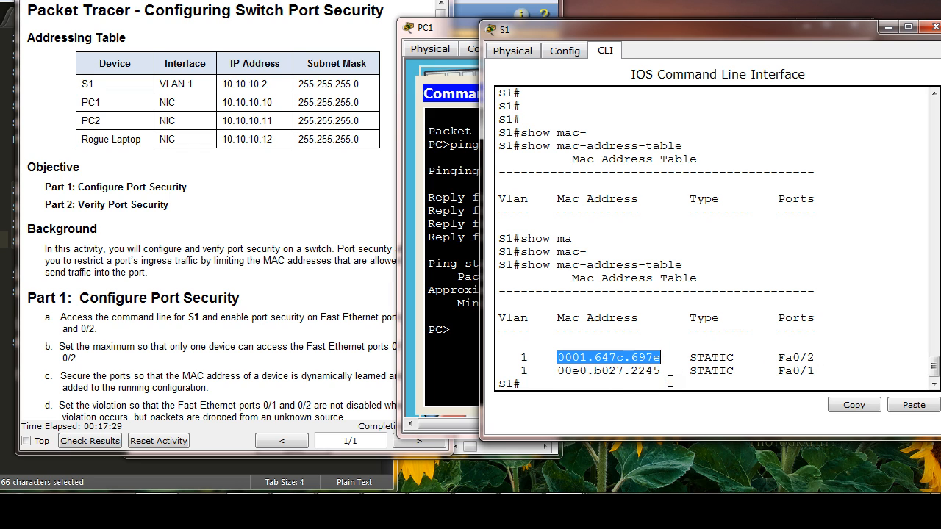
Step: Read the Part 2 verification steps in the activity instructions and uncover the topology window beside them
left_click(279, 205)
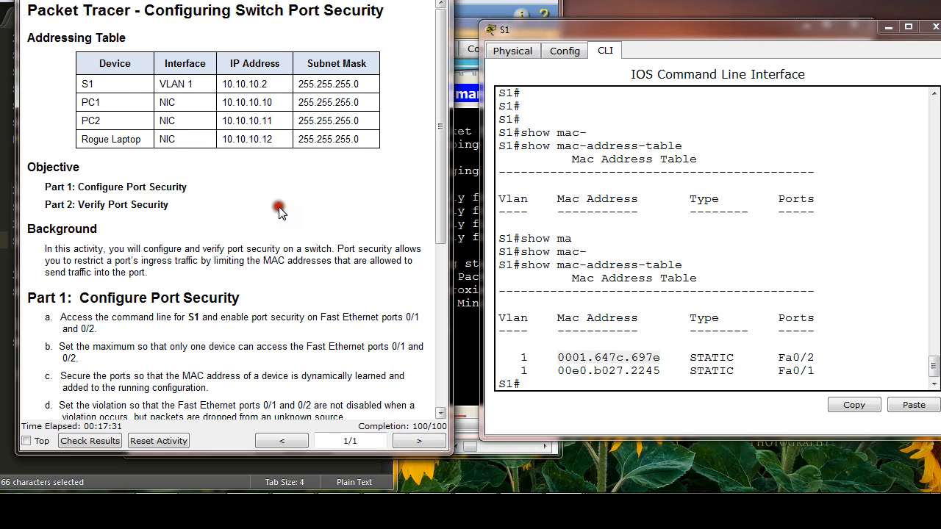
scroll(287, 211, "down", 1)
scroll(290, 212, "down", 5)
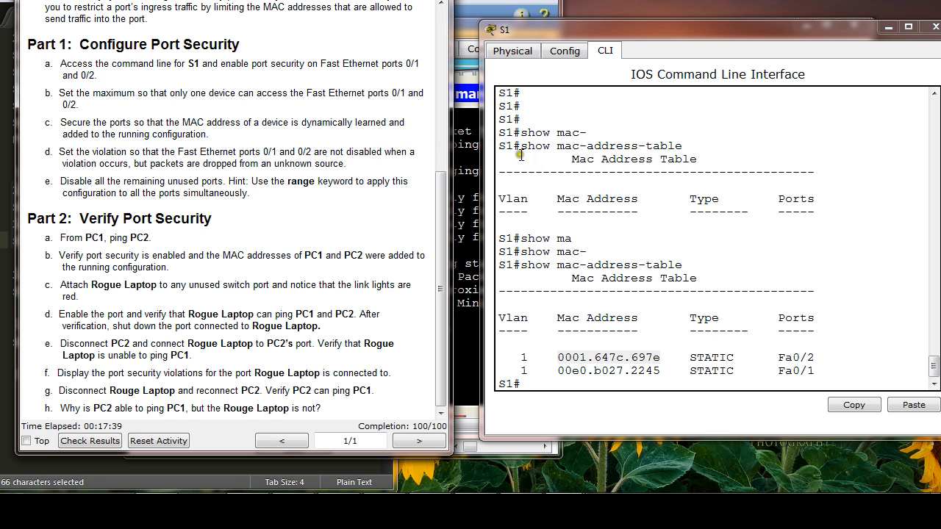
left_click_drag(547, 33, 798, 88)
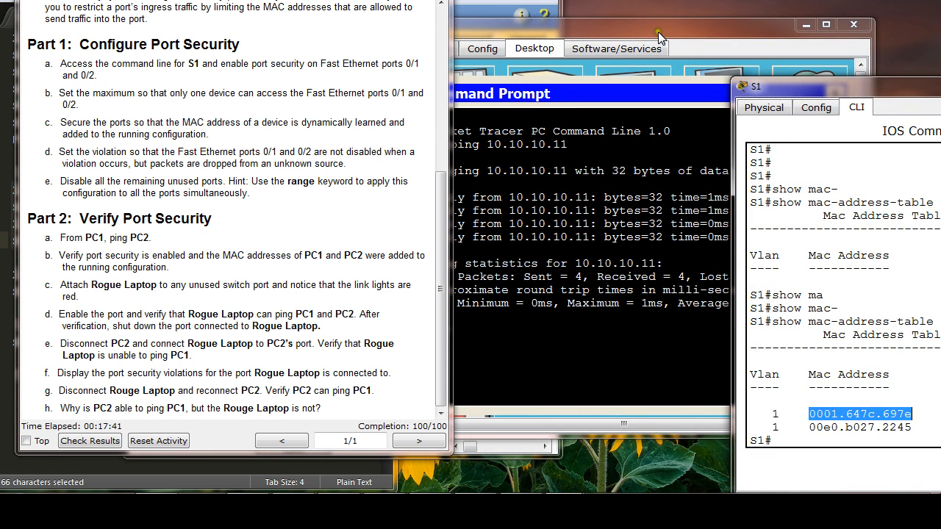
left_click_drag(658, 32, 739, 107)
left_click_drag(463, 0, 801, 0)
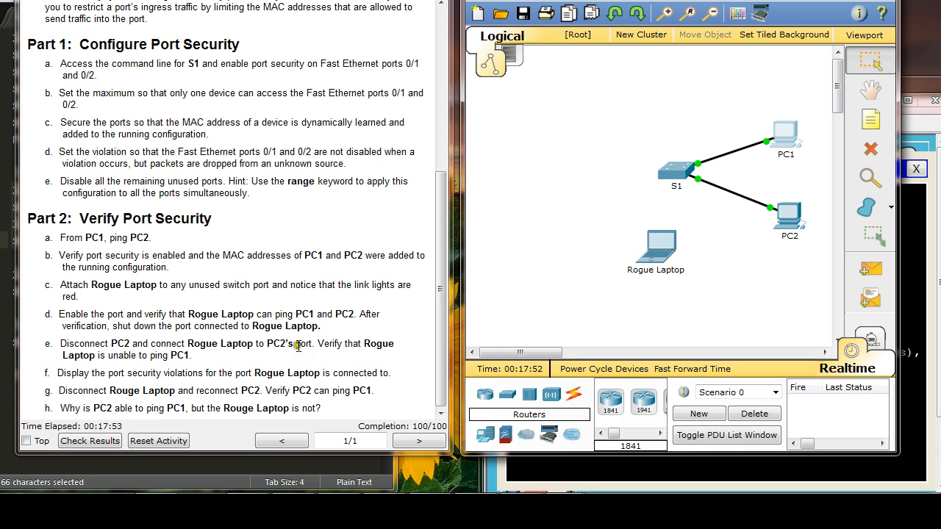
left_click(787, 216)
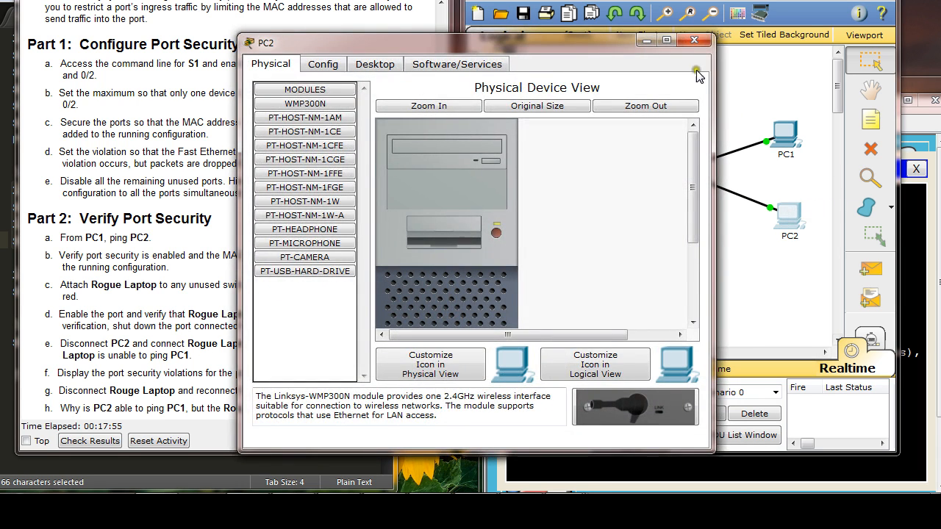
left_click(694, 40)
left_click(870, 149)
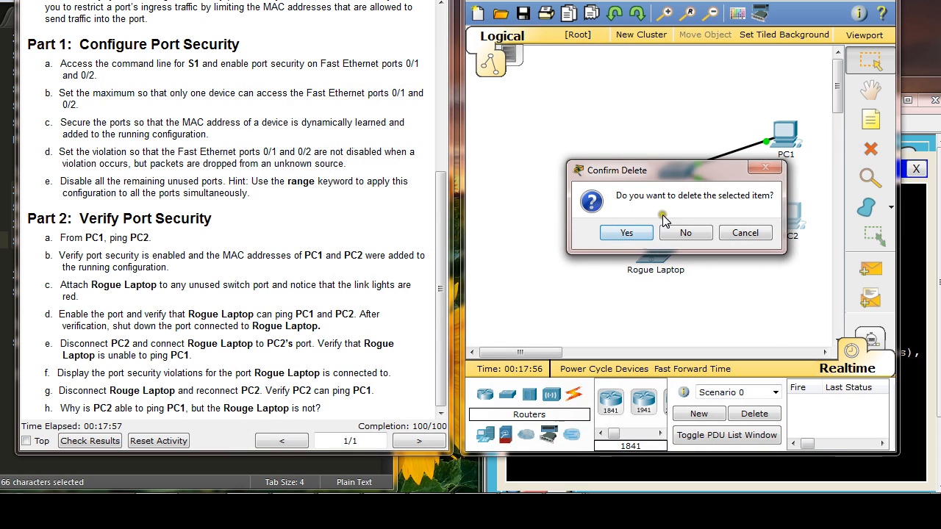
left_click(745, 232)
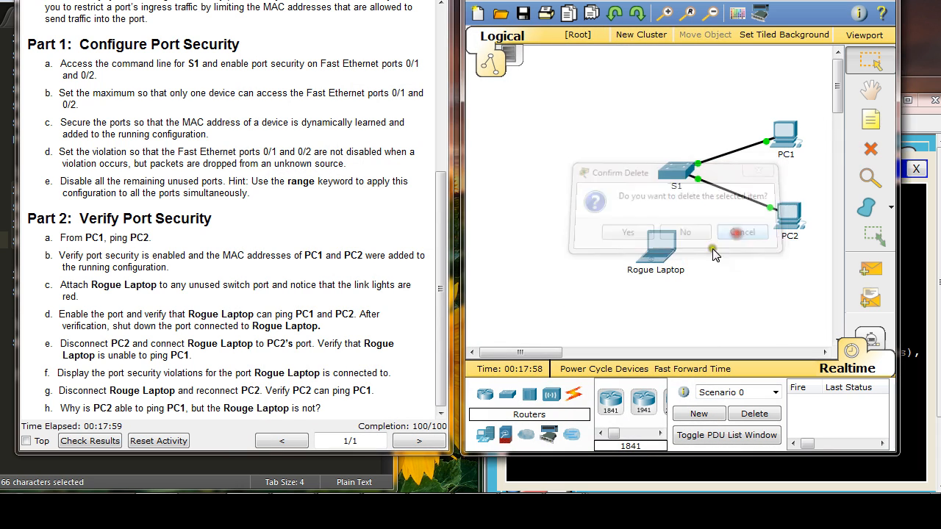
Step: Delete the cable between S1 and PC2 in the topology
left_click(865, 157)
left_click(733, 194)
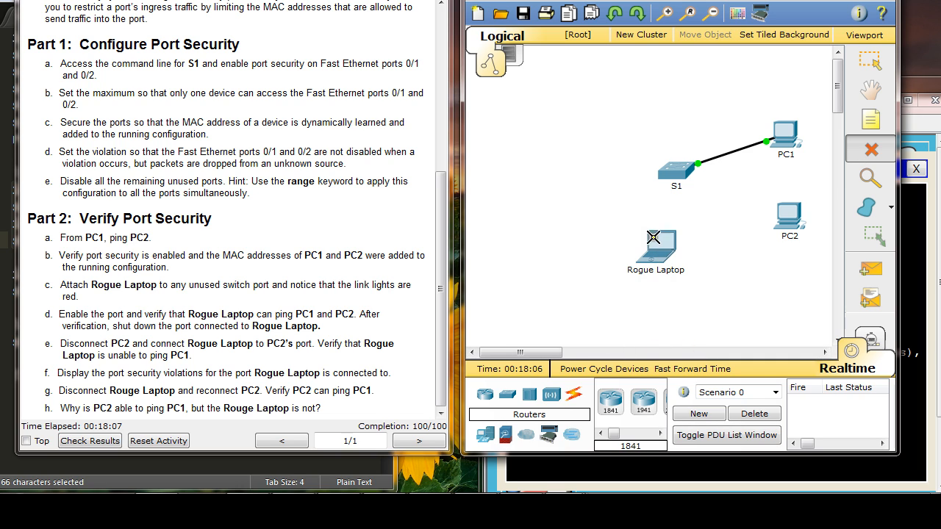
Step: Connect the Rogue Laptop's FastEthernet0 to the S1 port that PC2 used, with a Copper Straight-Through cable
left_click(577, 395)
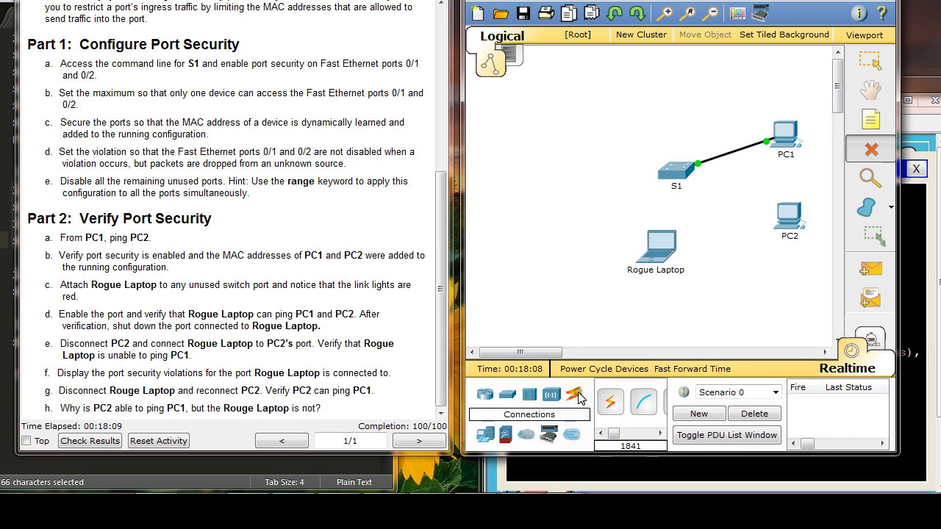
left_click(611, 401)
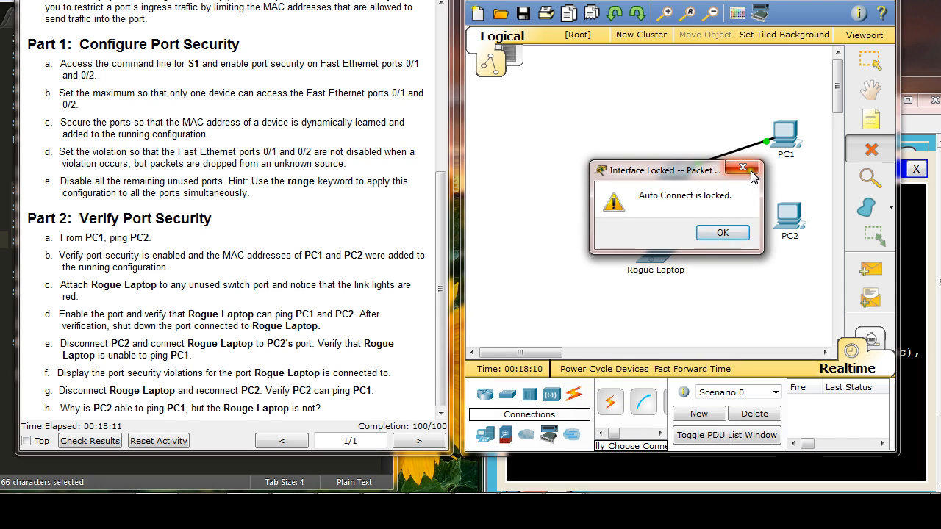
left_click(751, 172)
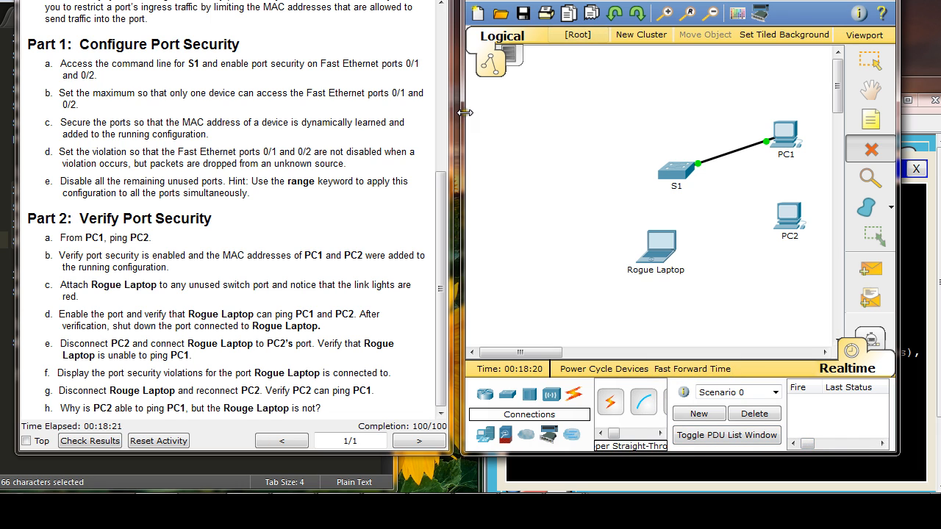
left_click_drag(465, 113, 287, 113)
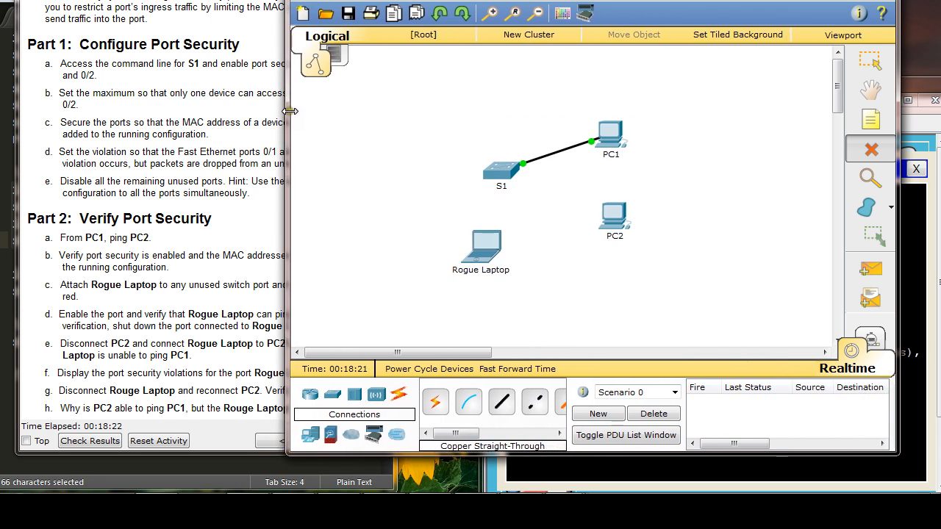
left_click(503, 404)
left_click(487, 246)
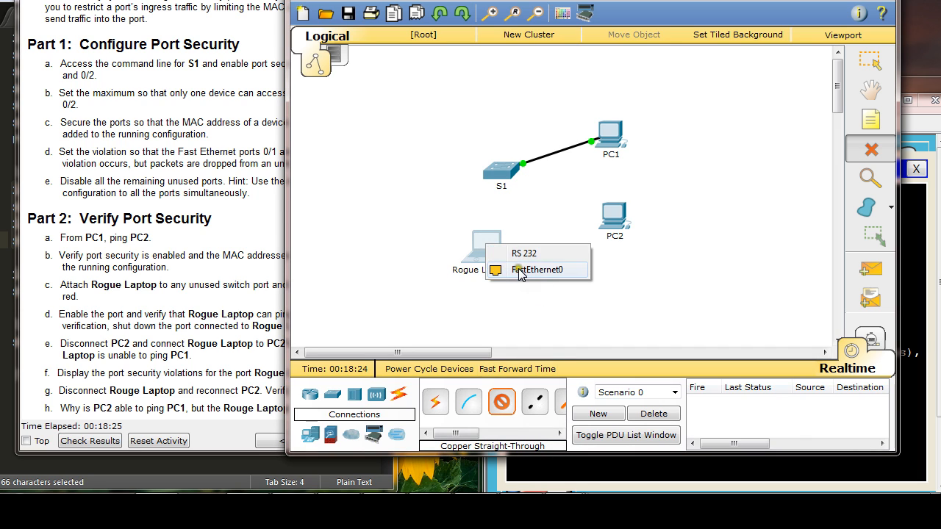
left_click(519, 270)
left_click(510, 171)
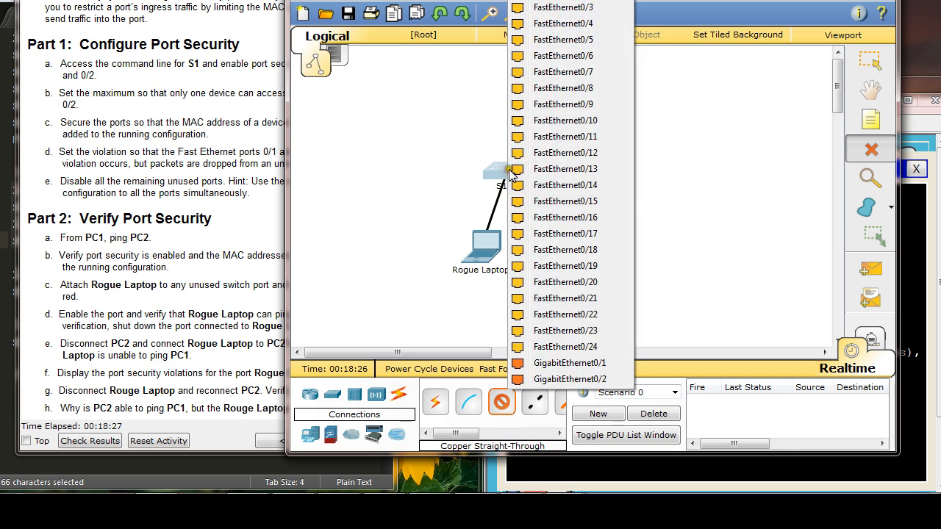
left_click(570, 6)
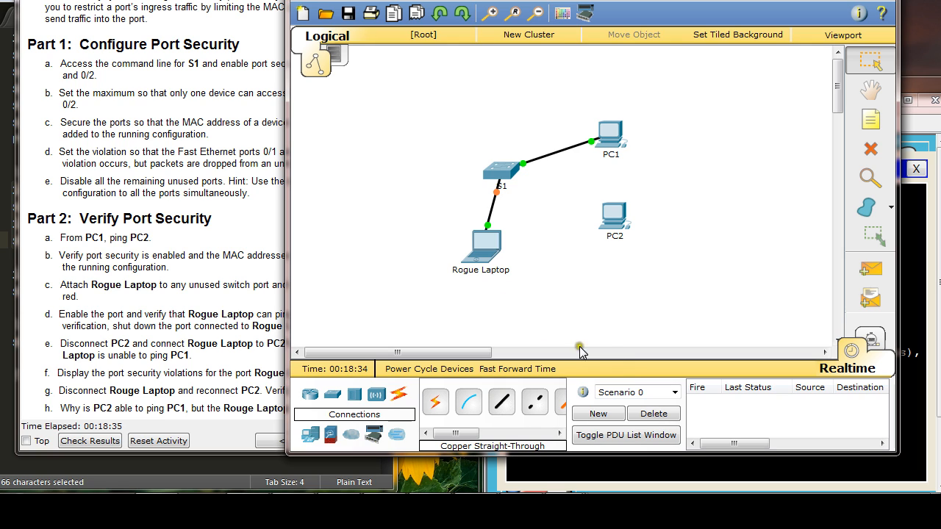
Step: Move the topology window clear of the instructions and open the Command Prompt on the Rogue Laptop
left_click_drag(442, 1, 613, 6)
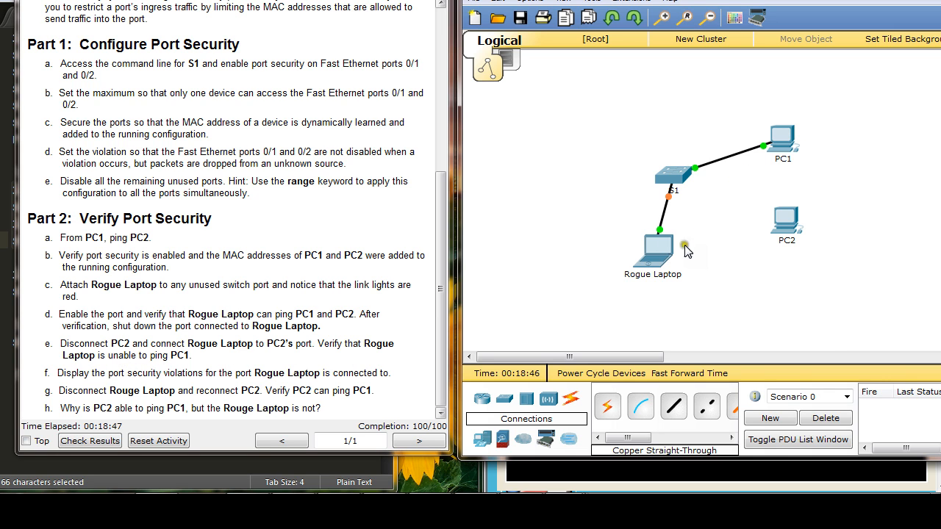
left_click(656, 251)
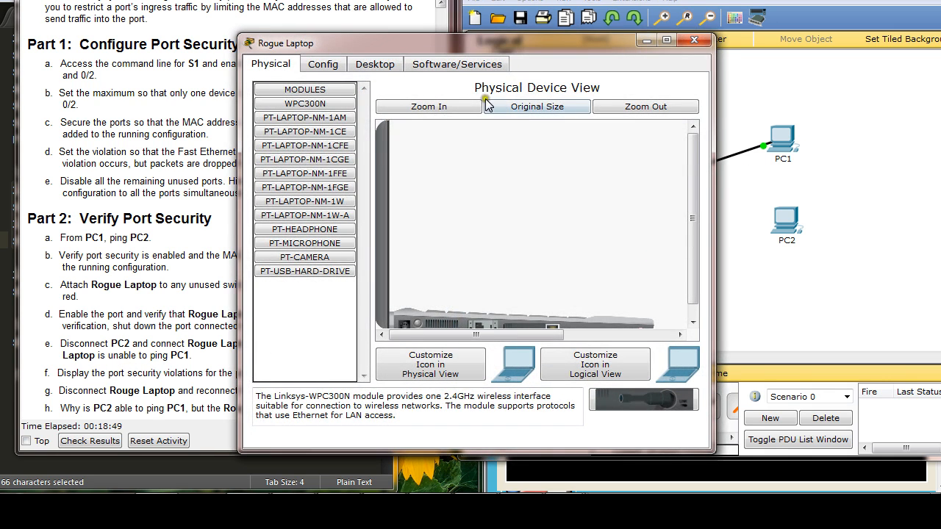
left_click(379, 65)
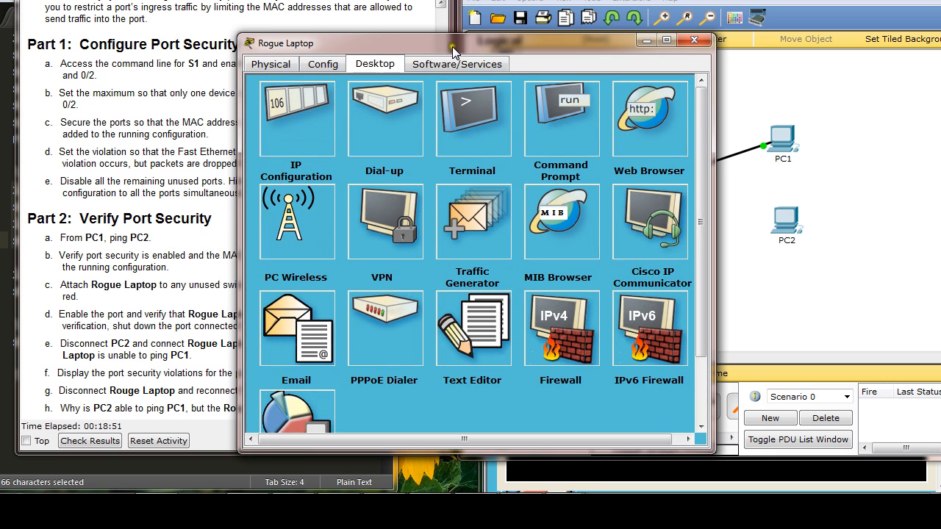
left_click_drag(452, 46, 309, 34)
left_click(414, 105)
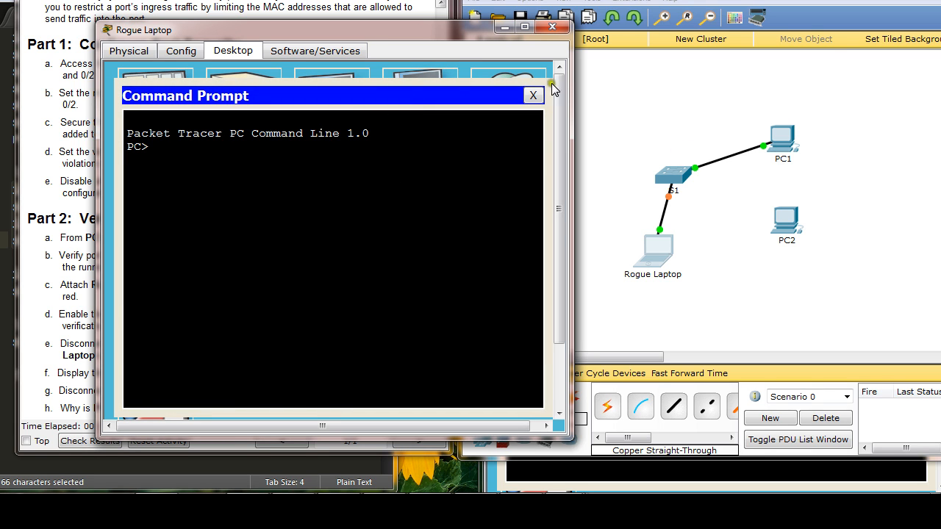
Step: Look up PC1's address in the addressing table and ping 10.10.10.10 from the Rogue Laptop
left_click_drag(360, 31, 741, 30)
left_click(411, 62)
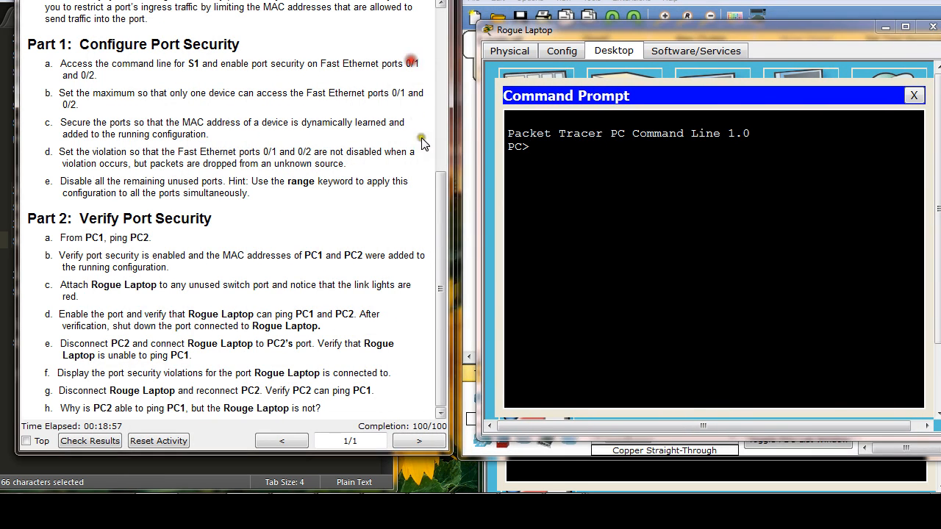
left_click_drag(444, 190, 443, 18)
left_click_drag(599, 134, 613, 187)
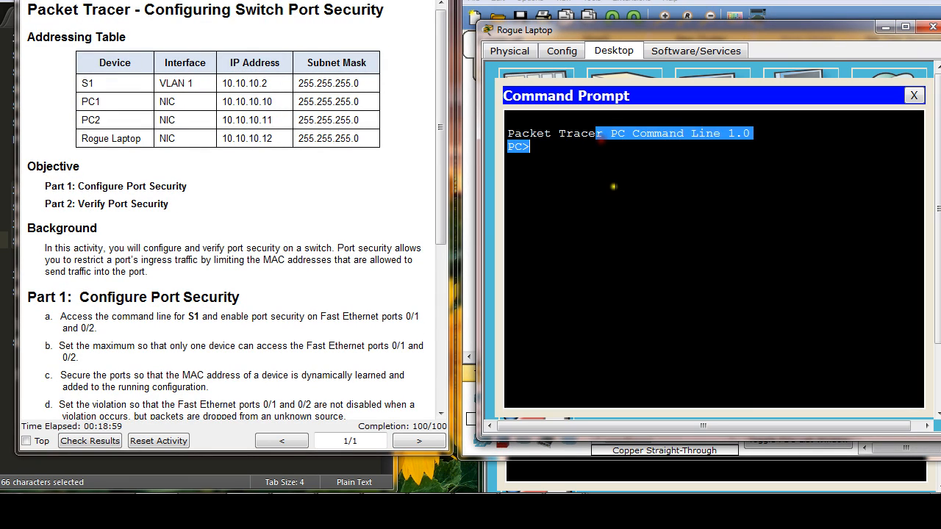
left_click(629, 187)
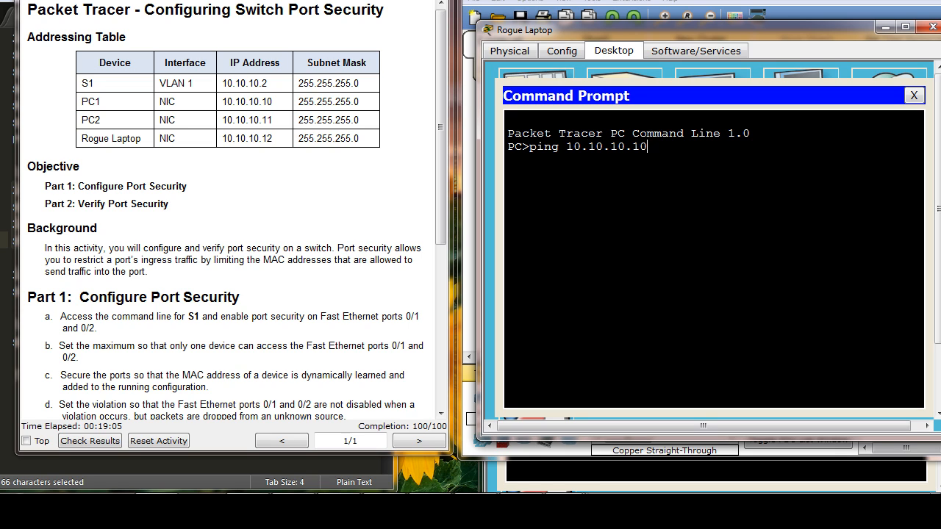
key("Return")
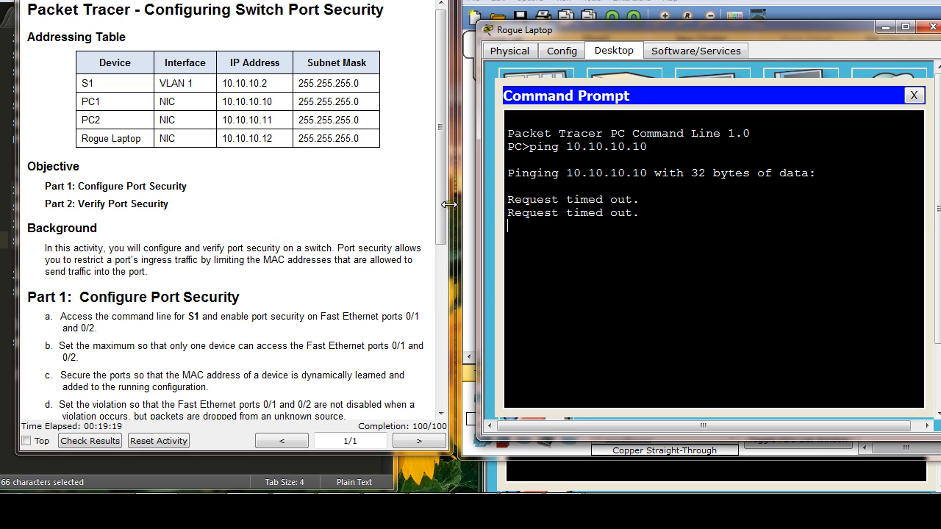
Step: Review Part 2 step f in the instructions, about displaying port security violations for the Rogue Laptop's port
left_click_drag(440, 208, 445, 403)
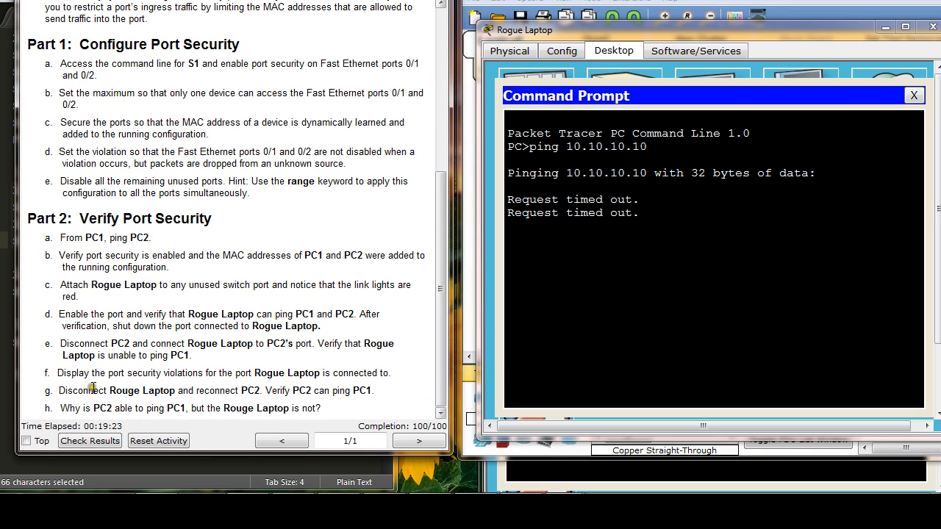
left_click_drag(117, 377, 366, 376)
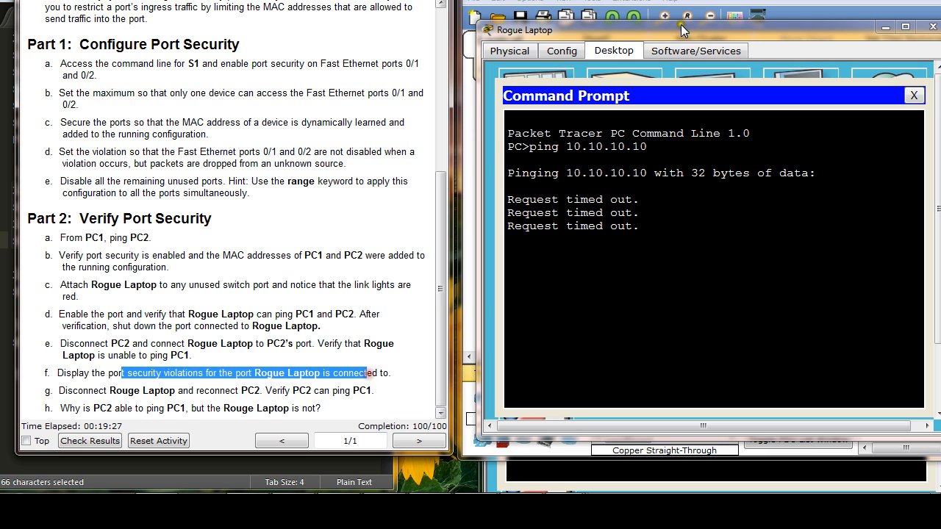
Step: Bring the network topology back into view, open the S1 switch's command line and place its window beside the instructions
left_click_drag(664, 34, 653, 91)
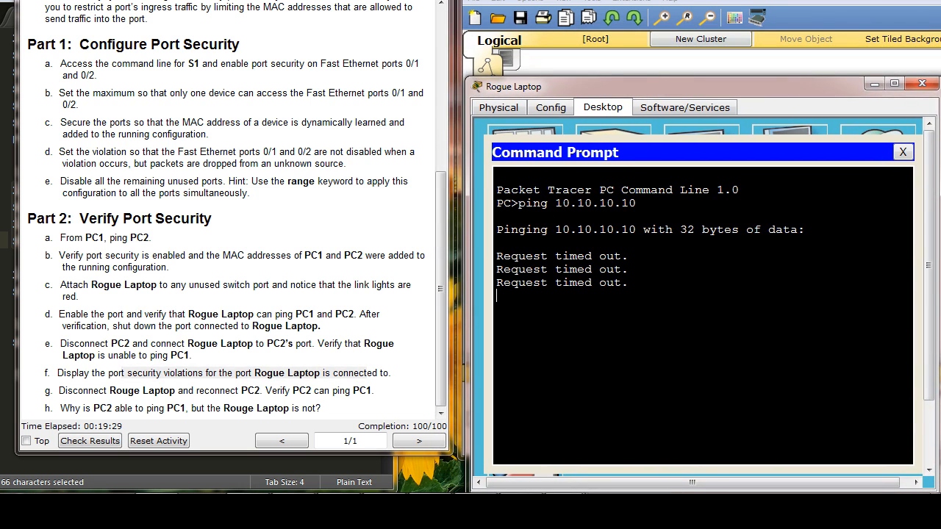
left_click(677, 2)
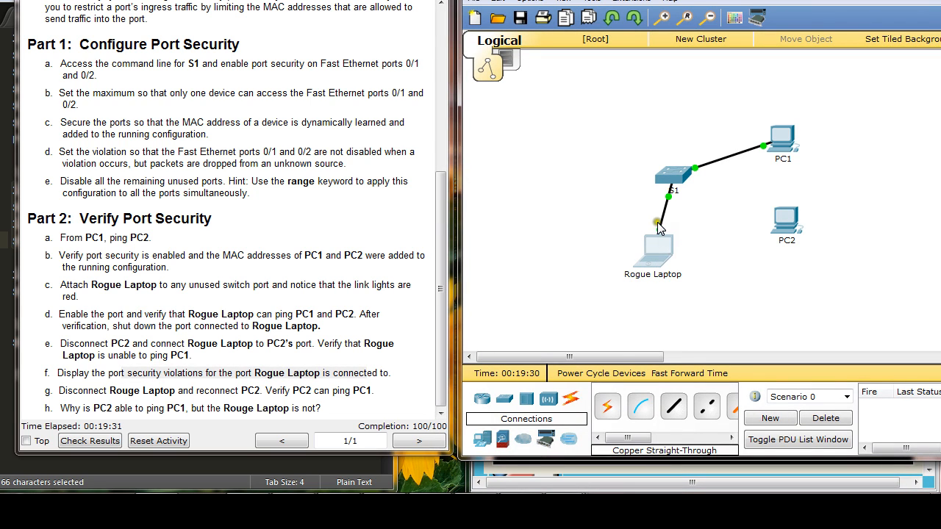
mouse_move(677, 189)
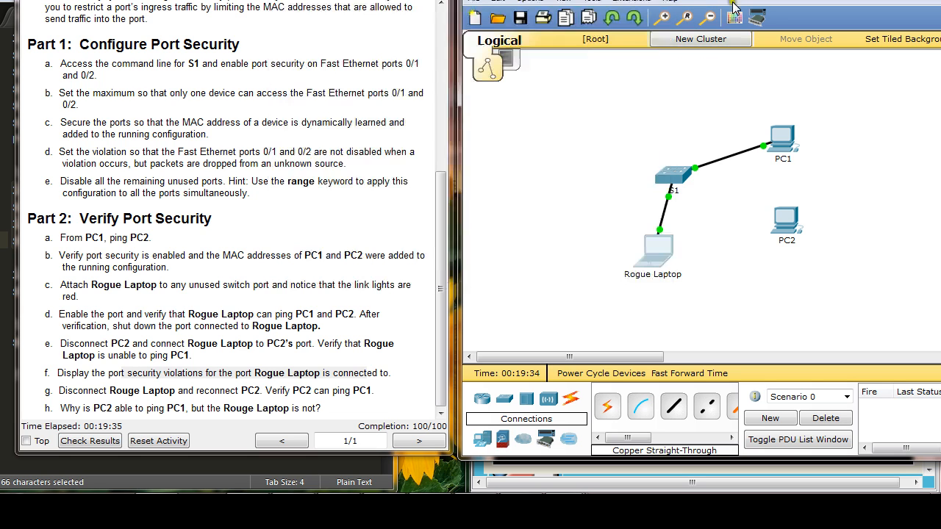
left_click(682, 170)
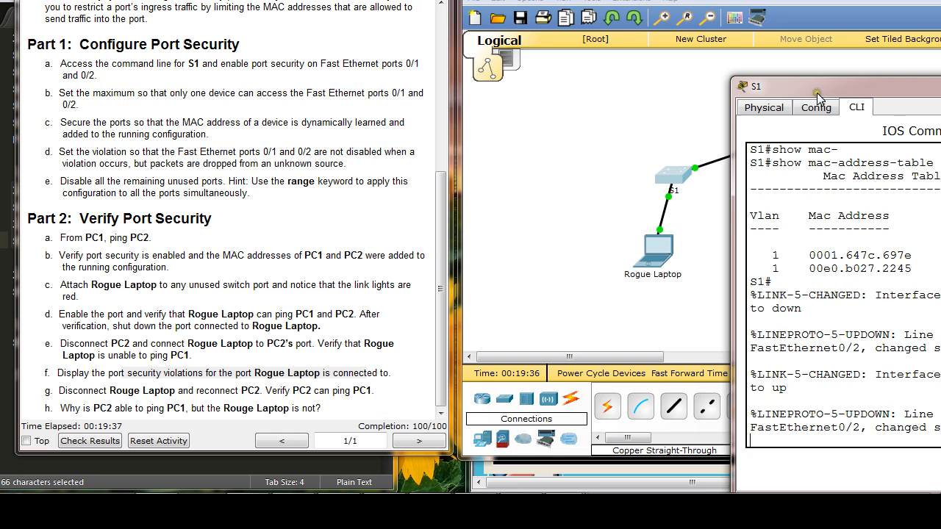
left_click_drag(817, 92, 581, 39)
Step: Look up the command for displaying the fa0/2 port security violations in the text editor notes
left_click_drag(220, 0, 223, 7)
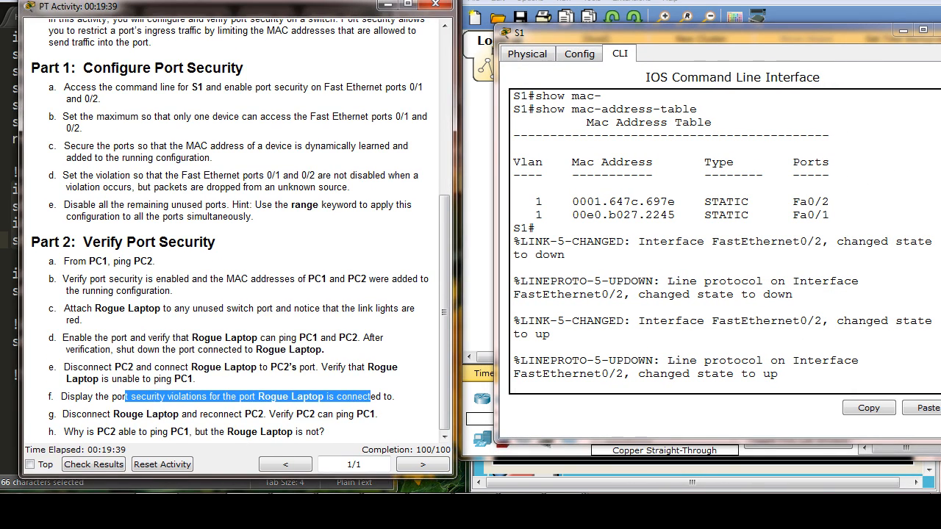
left_click(221, 1)
left_click_drag(13, 341, 305, 358)
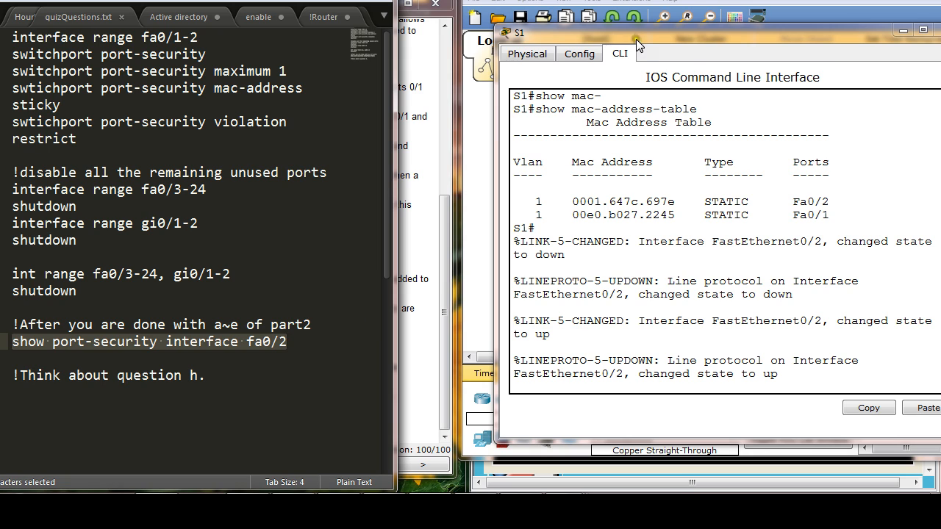
Step: Run show port-security interface fa0/2 at the S1 privileged prompt
left_click_drag(636, 39, 588, 30)
key("Return")
key("Return")
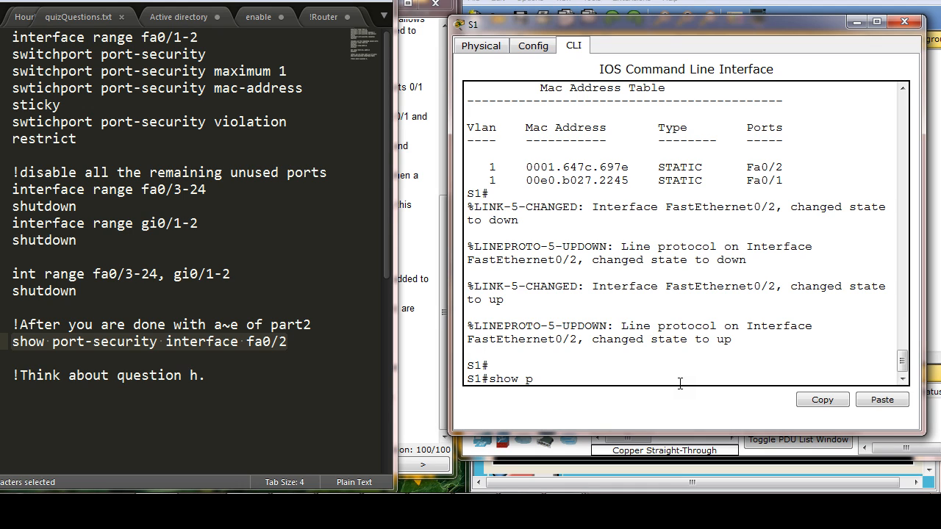
type("show port-secu")
key("Tab")
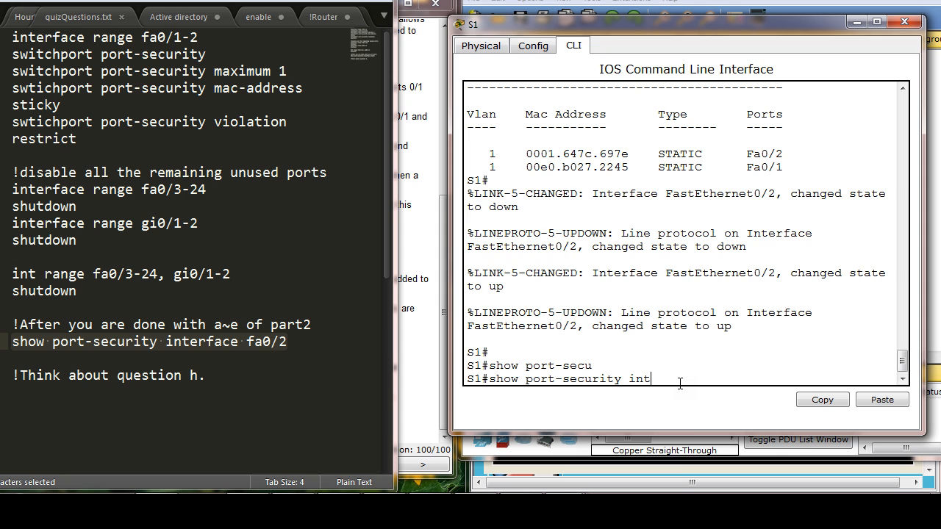
type("interf")
key("Tab")
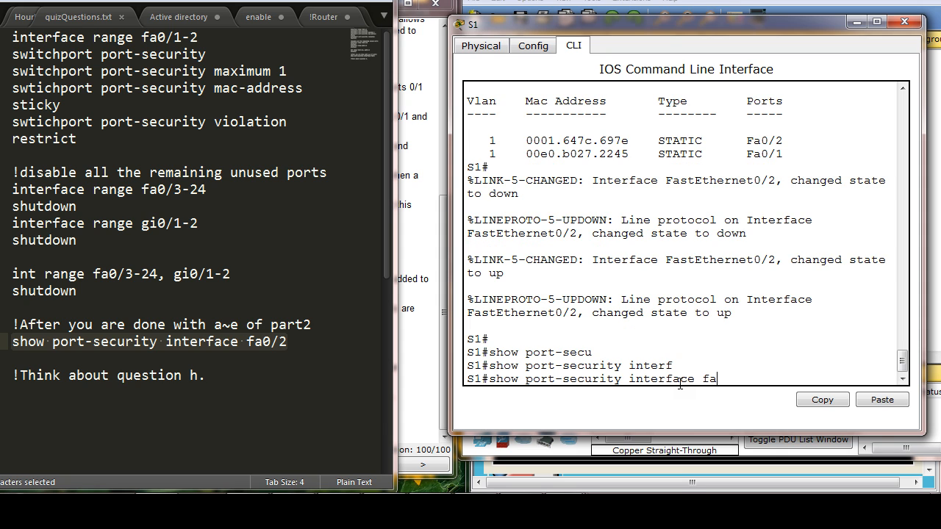
key("Return")
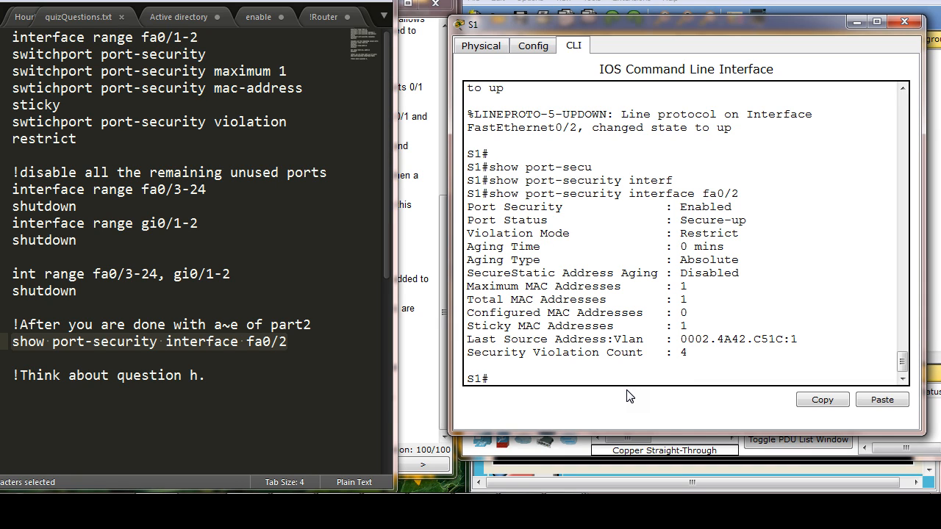
Step: Examine the fa0/2 output for port security status, violation mode, sticky and maximum MAC addresses, and security violation count
left_click(680, 340)
left_click_drag(680, 209, 745, 212)
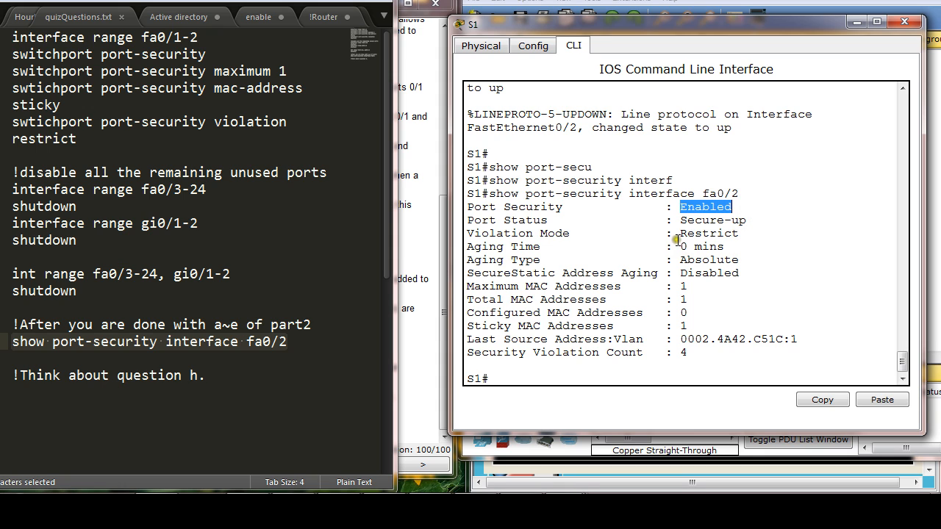
left_click_drag(680, 234, 733, 237)
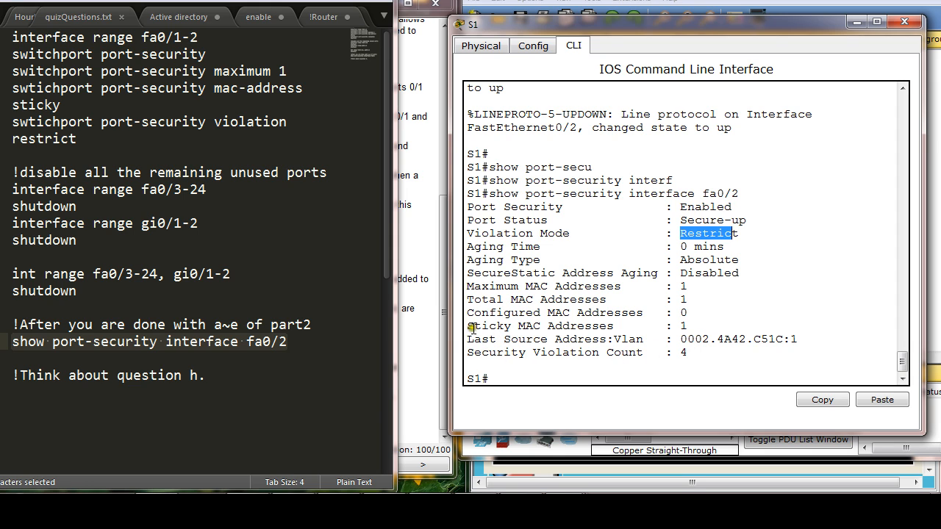
left_click_drag(472, 328, 626, 325)
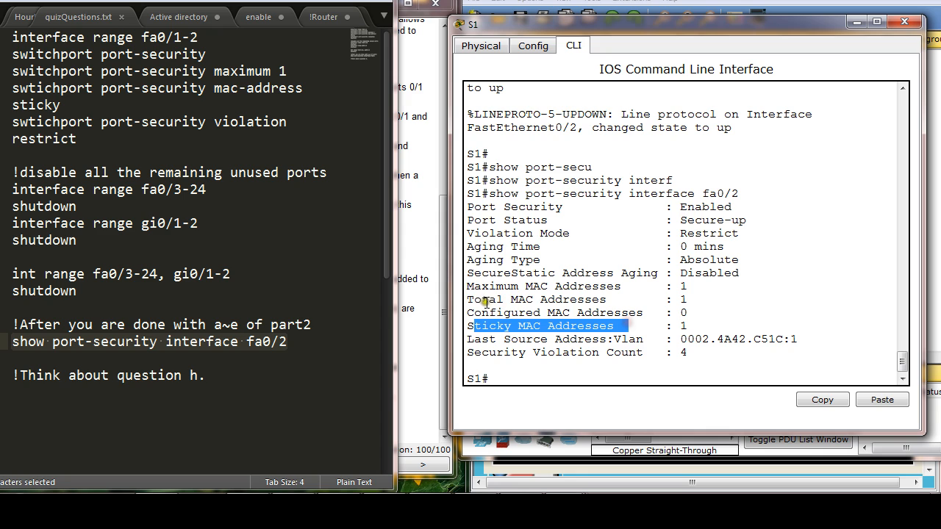
left_click_drag(468, 287, 689, 288)
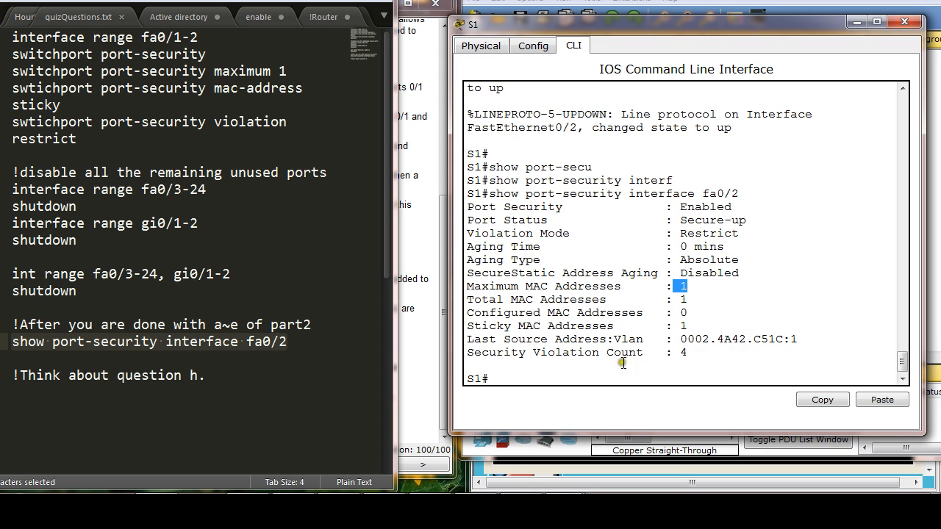
left_click_drag(467, 353, 692, 354)
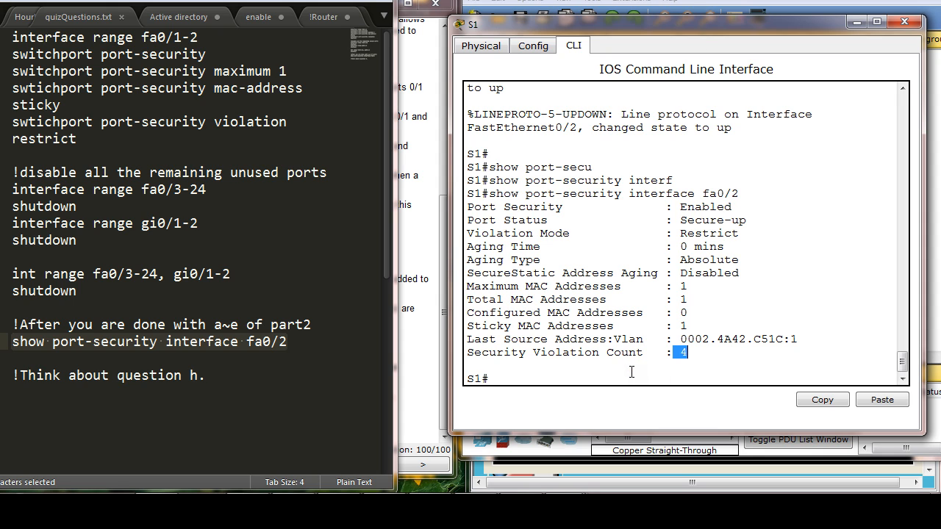
Step: Rearrange the S1 window and the main topology window so the switch output and all devices can be seen together
left_click_drag(793, 0, 678, 100)
left_click(672, 30)
left_click_drag(671, 30, 739, 15)
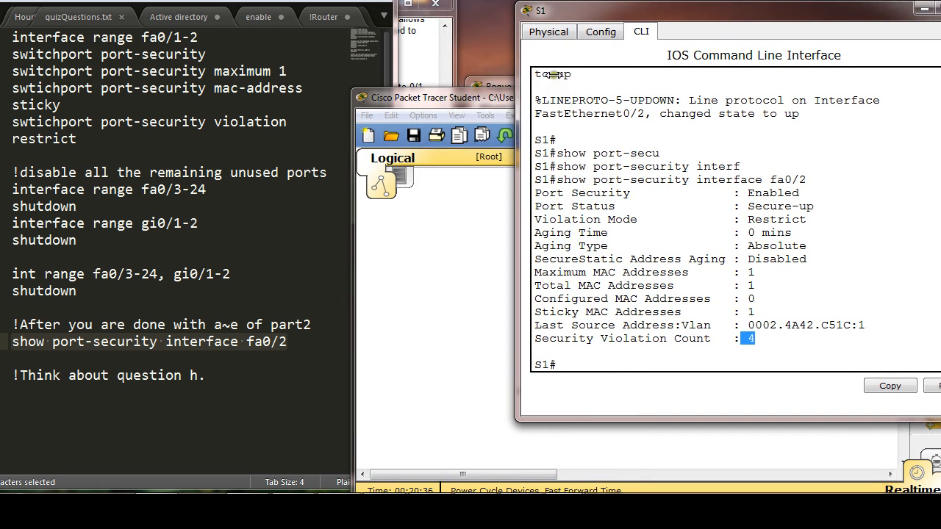
left_click_drag(625, 10, 220, 32)
left_click_drag(702, 102, 638, 37)
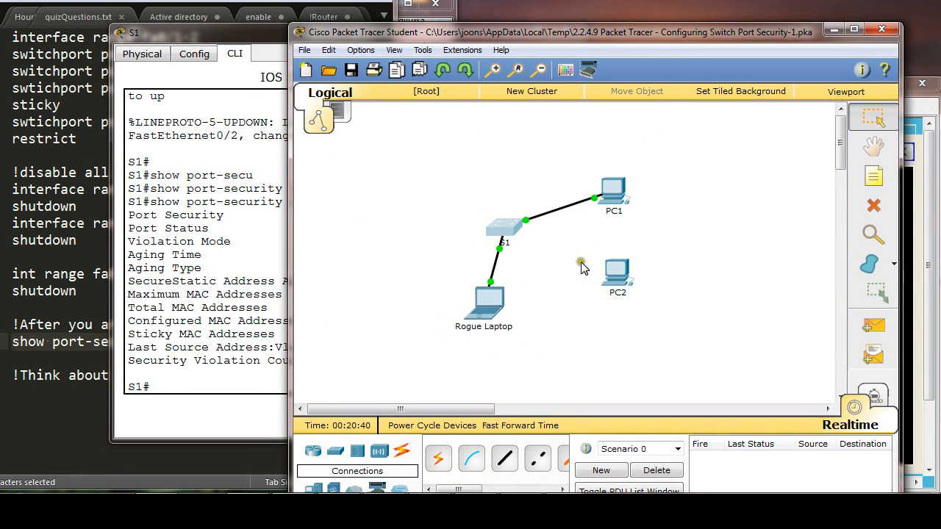
Step: Compare the Rogue Laptop's ping statistics with the violation count and last source address in the S1 output
left_click(482, 299)
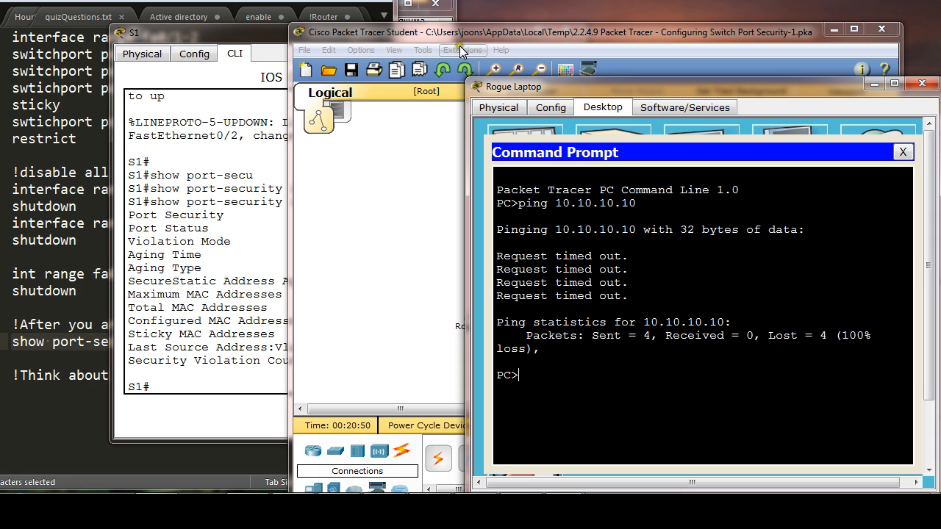
left_click_drag(274, 38, 347, 22)
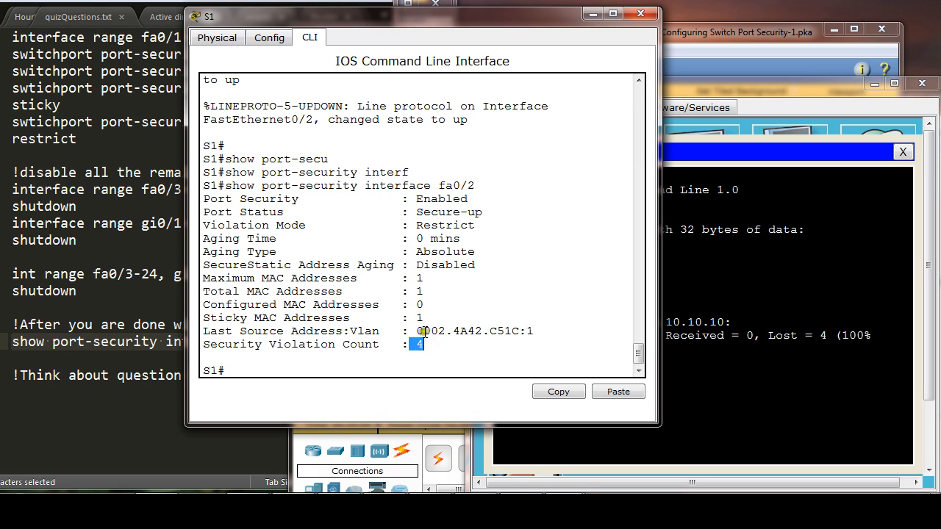
left_click_drag(416, 331, 527, 331)
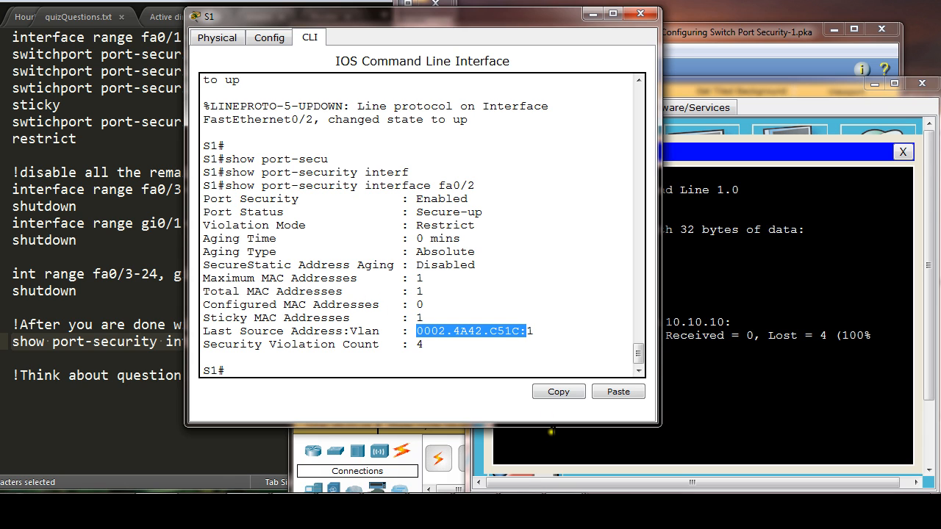
mouse_move(461, 493)
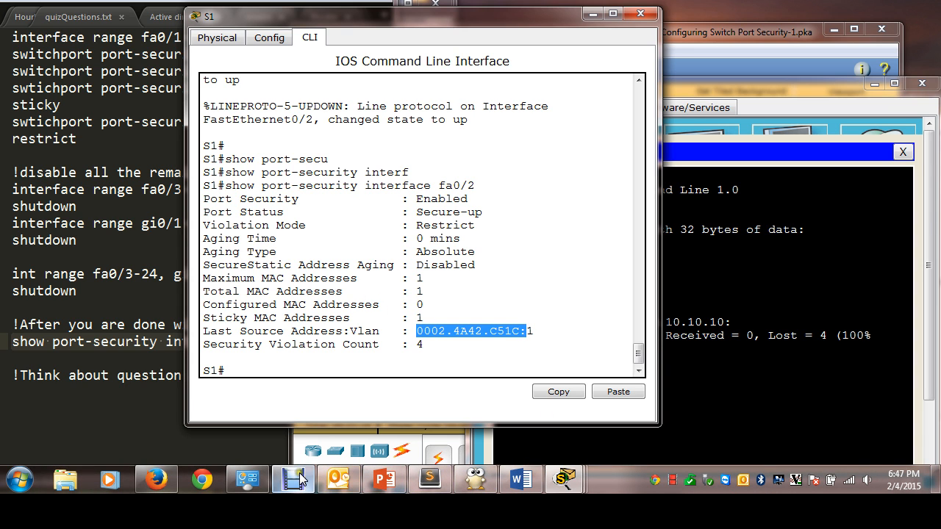